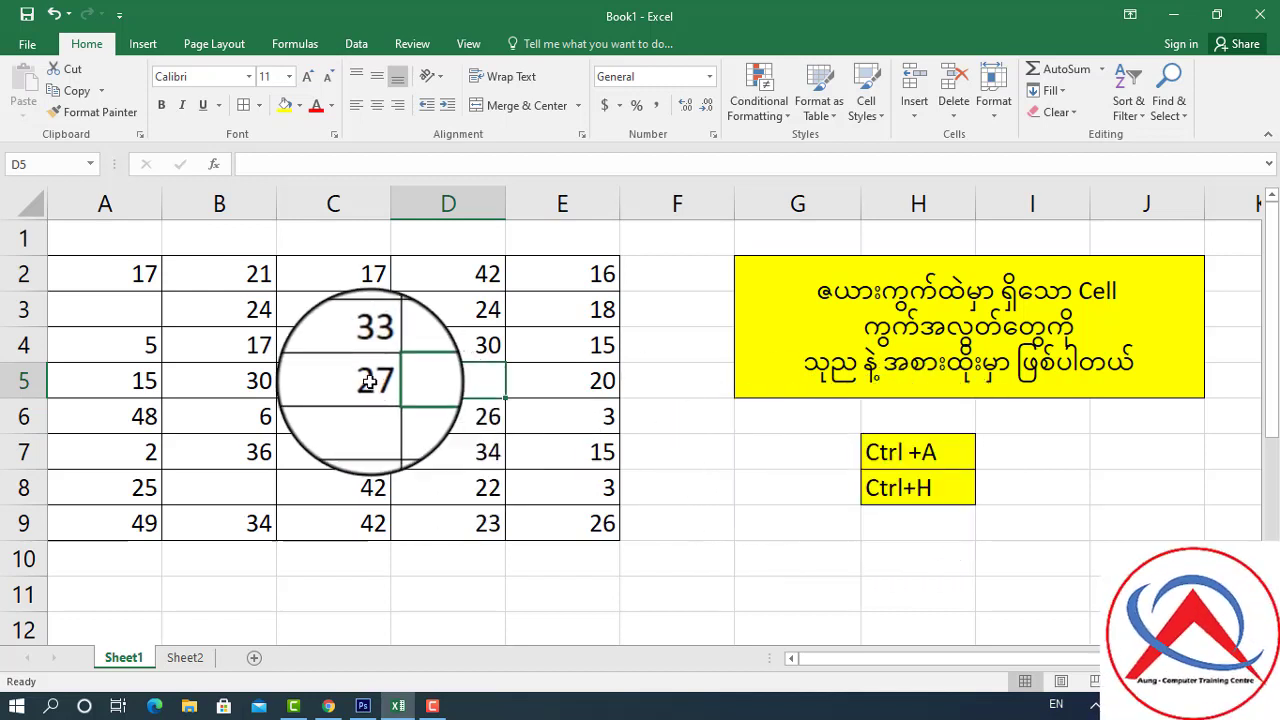
left_click(370, 345)
left_click(450, 377)
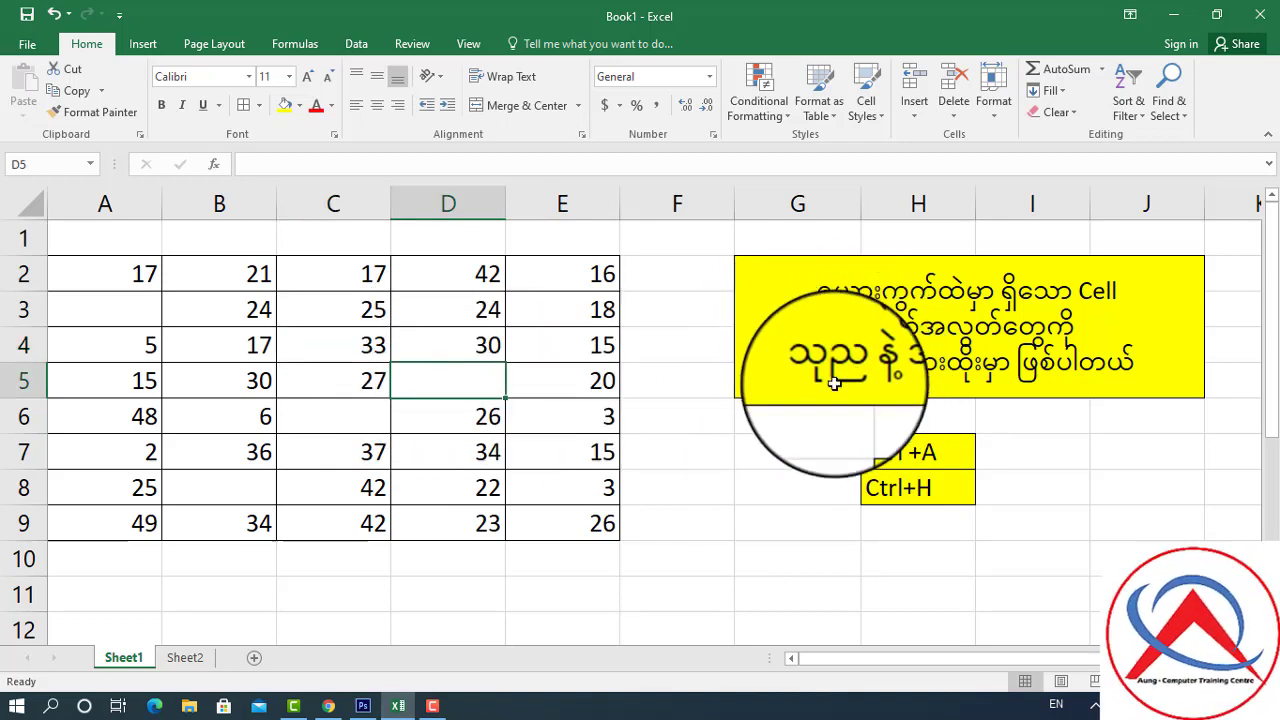
left_click(434, 420)
key("ctrl+a")
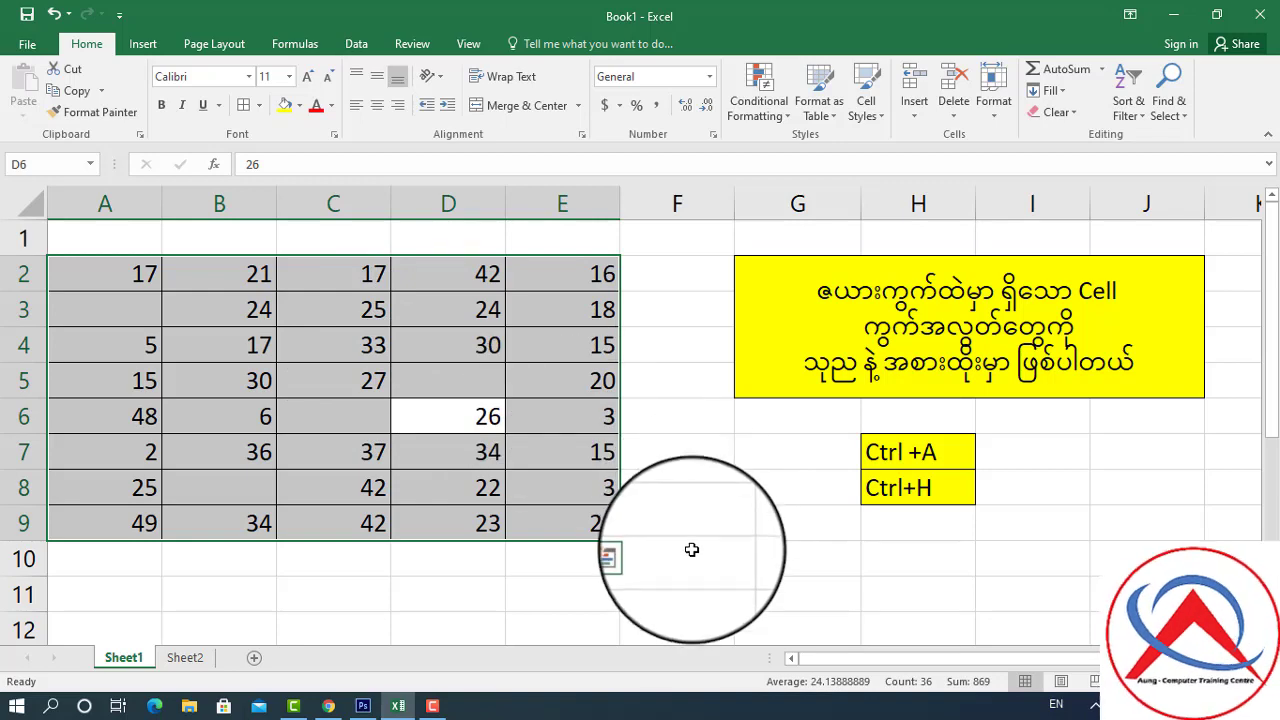
left_click(691, 557)
key("ctrl+a")
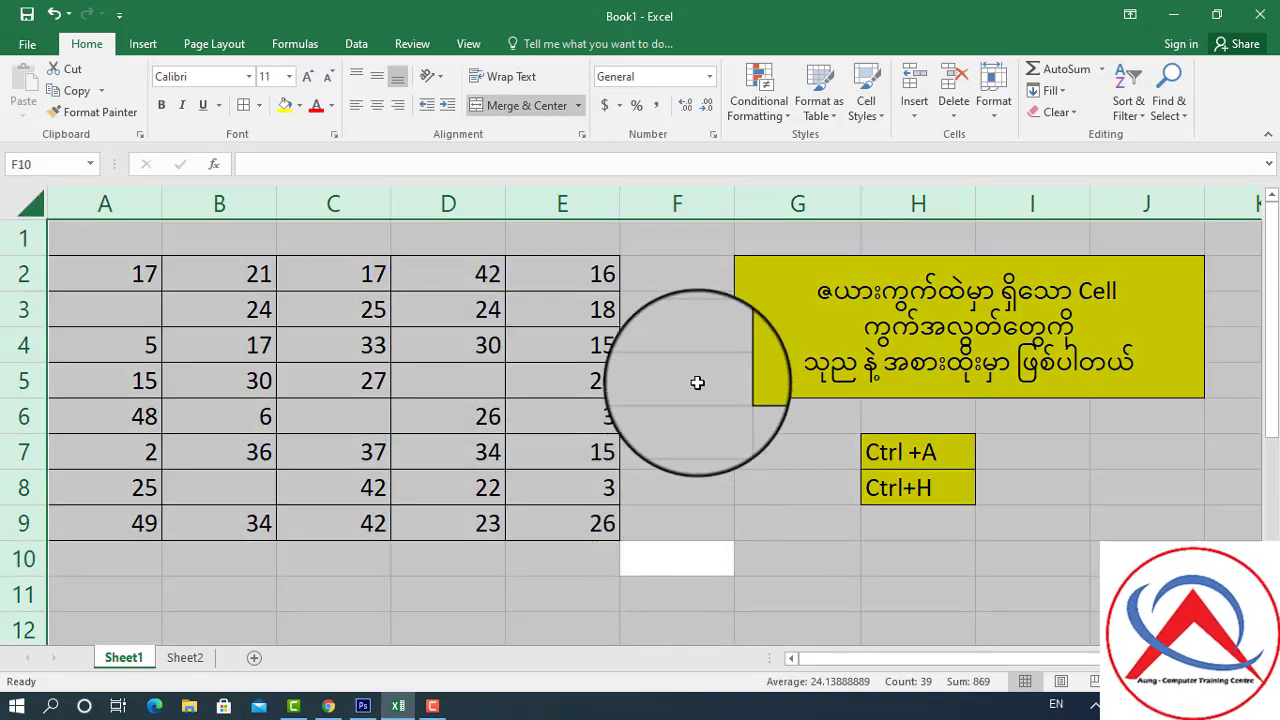
scroll(700, 410, "down", 2)
scroll(707, 428, "up", 2)
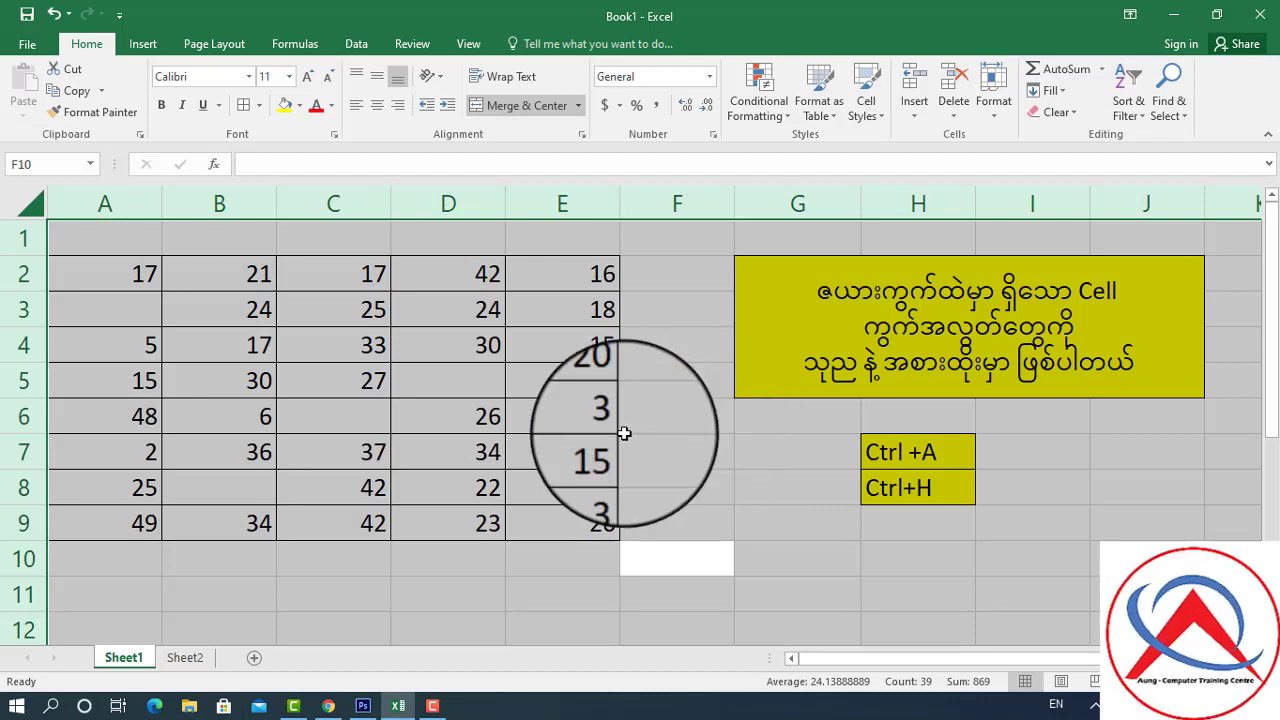
left_click(540, 430)
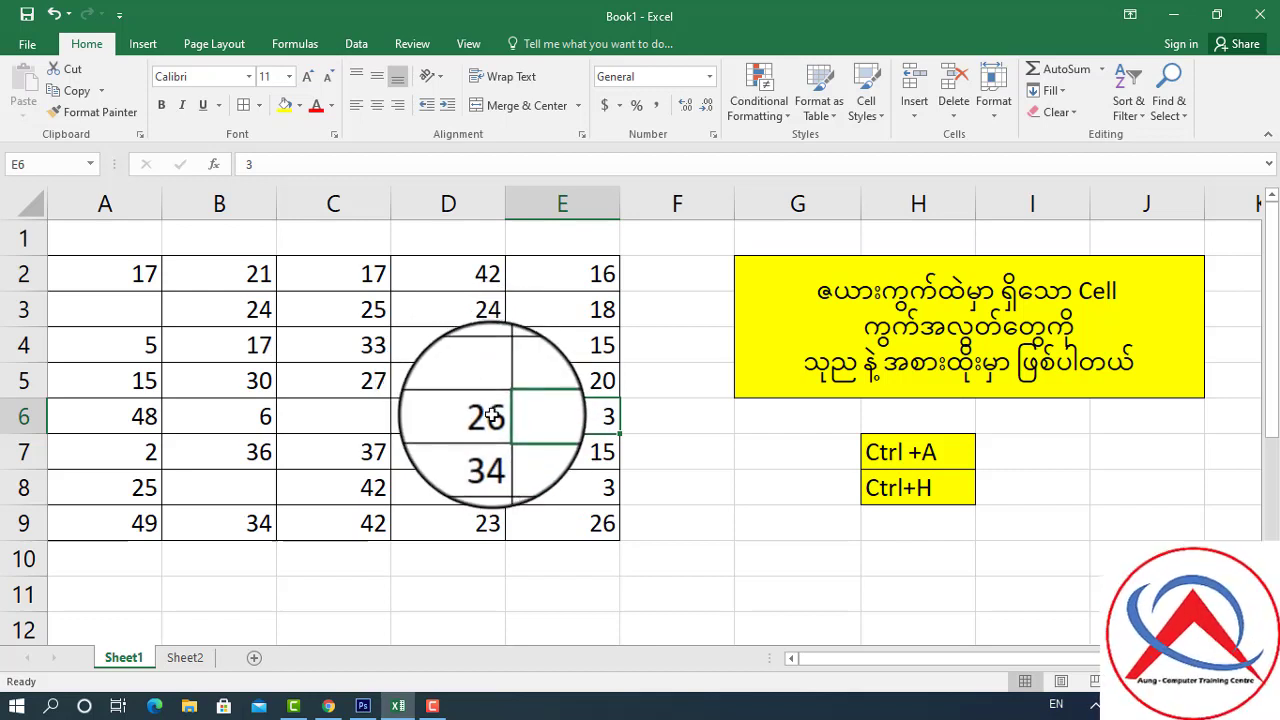
Step: Replace all blank cells in the number table A2:E9 with 0 and close Find and Replace
left_click(461, 385)
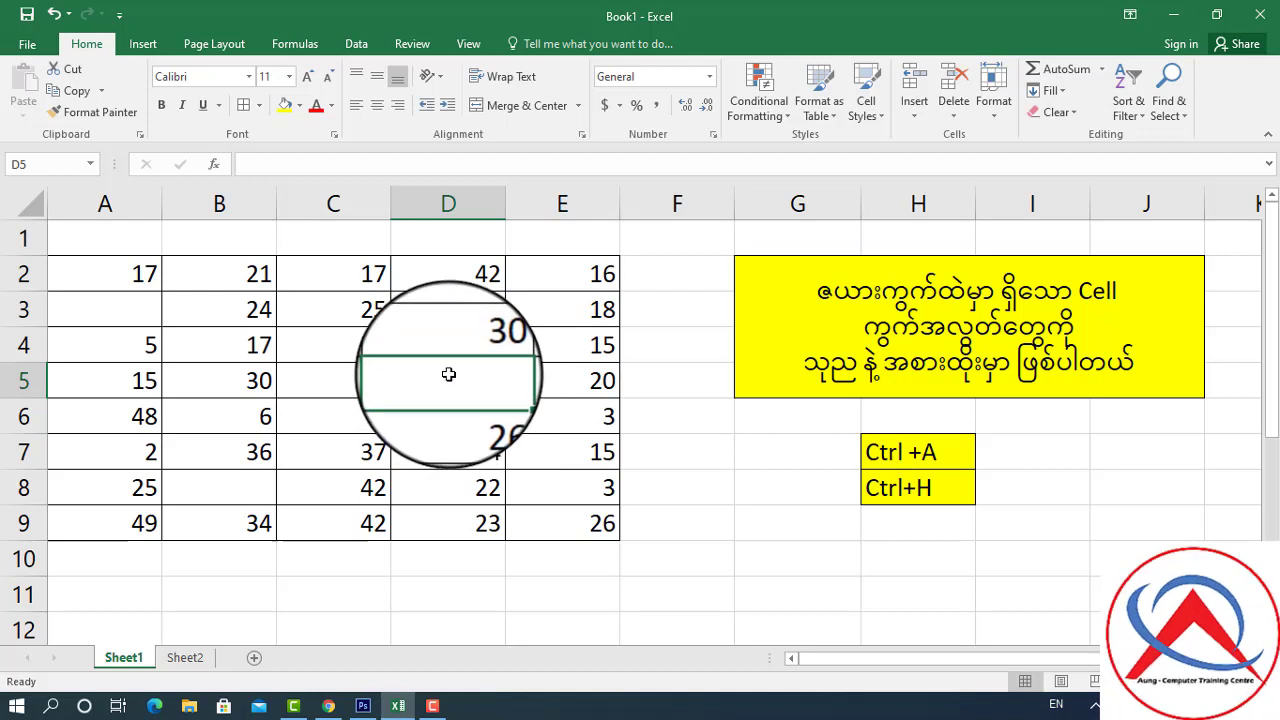
key("ctrl+a")
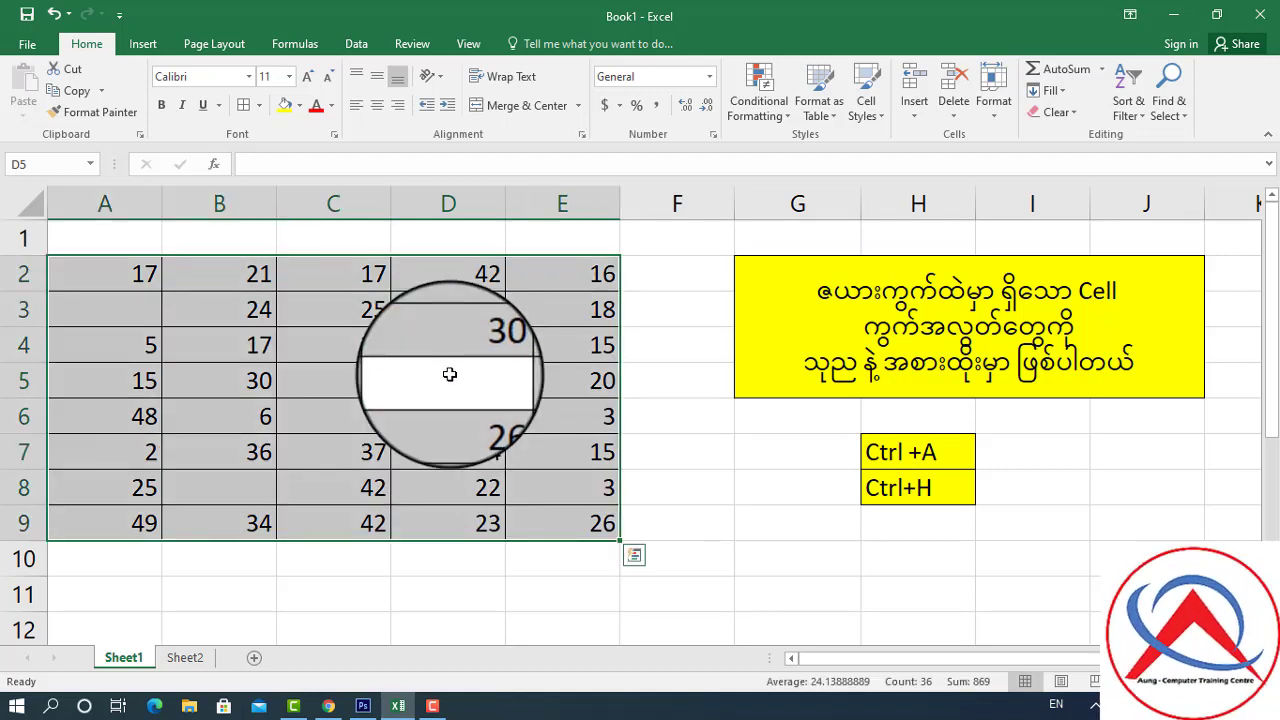
key("ctrl+h")
left_click_drag(750, 101, 745, 219)
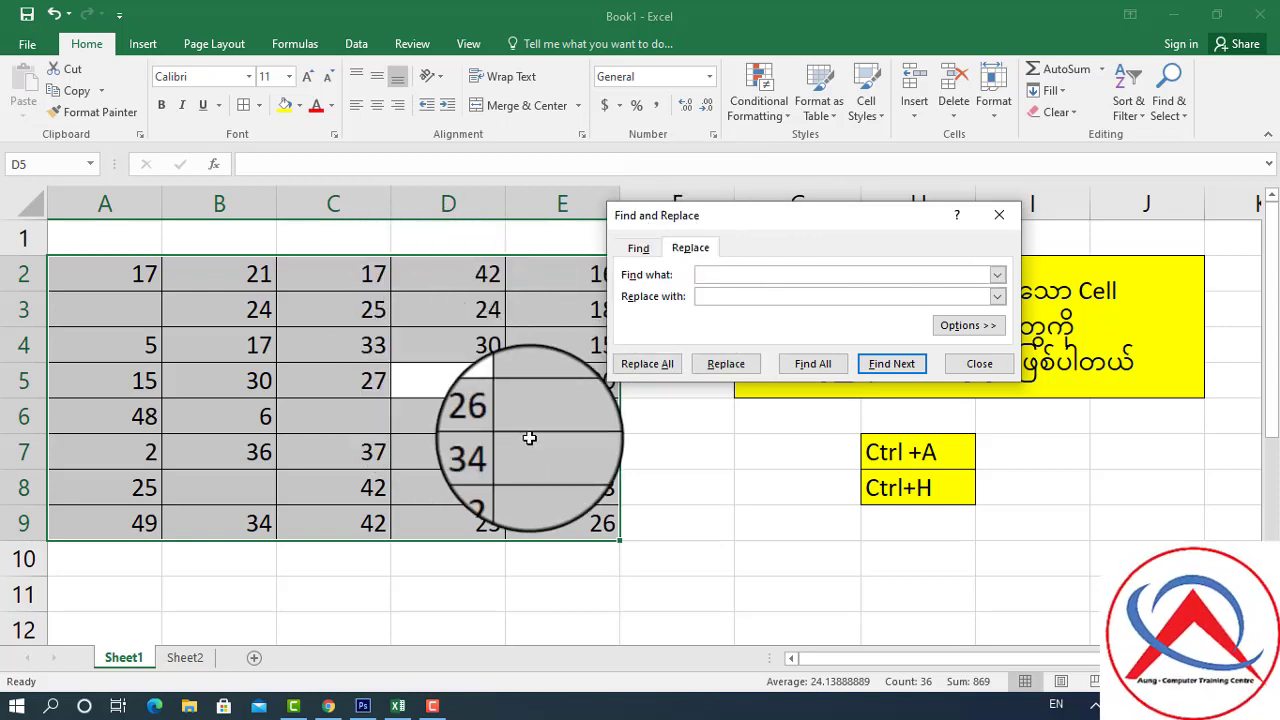
left_click(735, 295)
left_click_drag(758, 219, 659, 432)
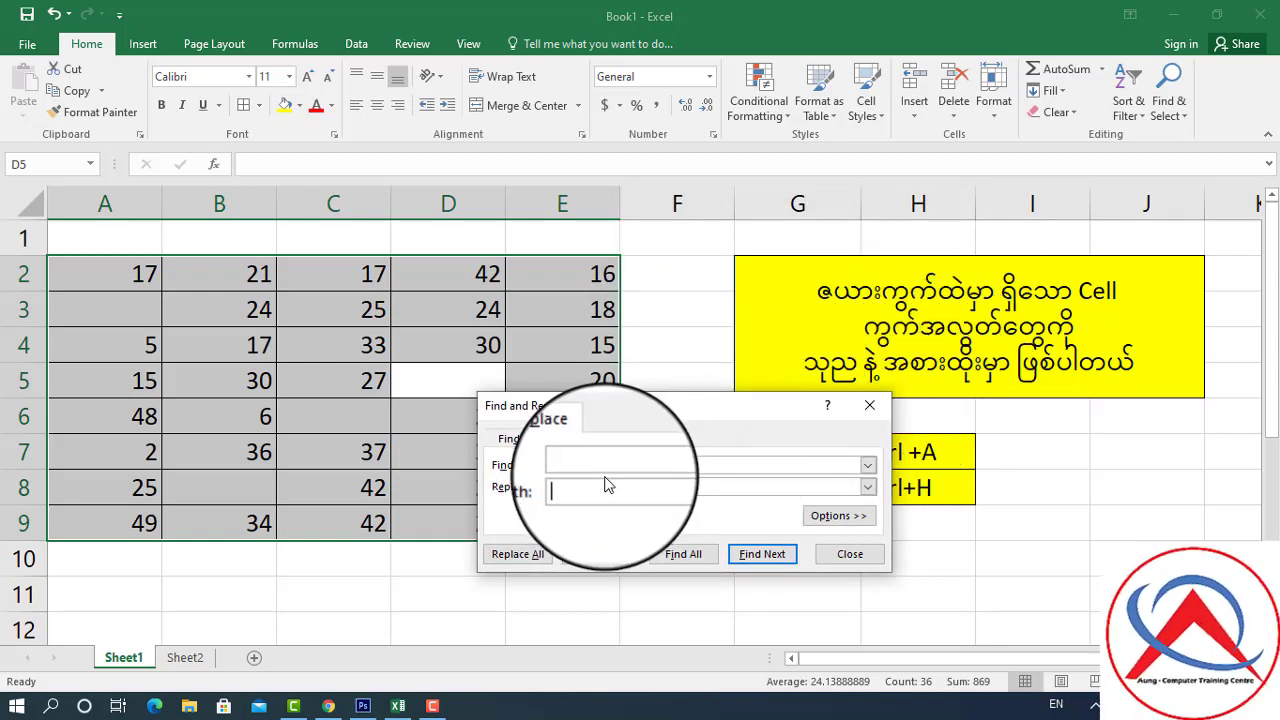
left_click(530, 556)
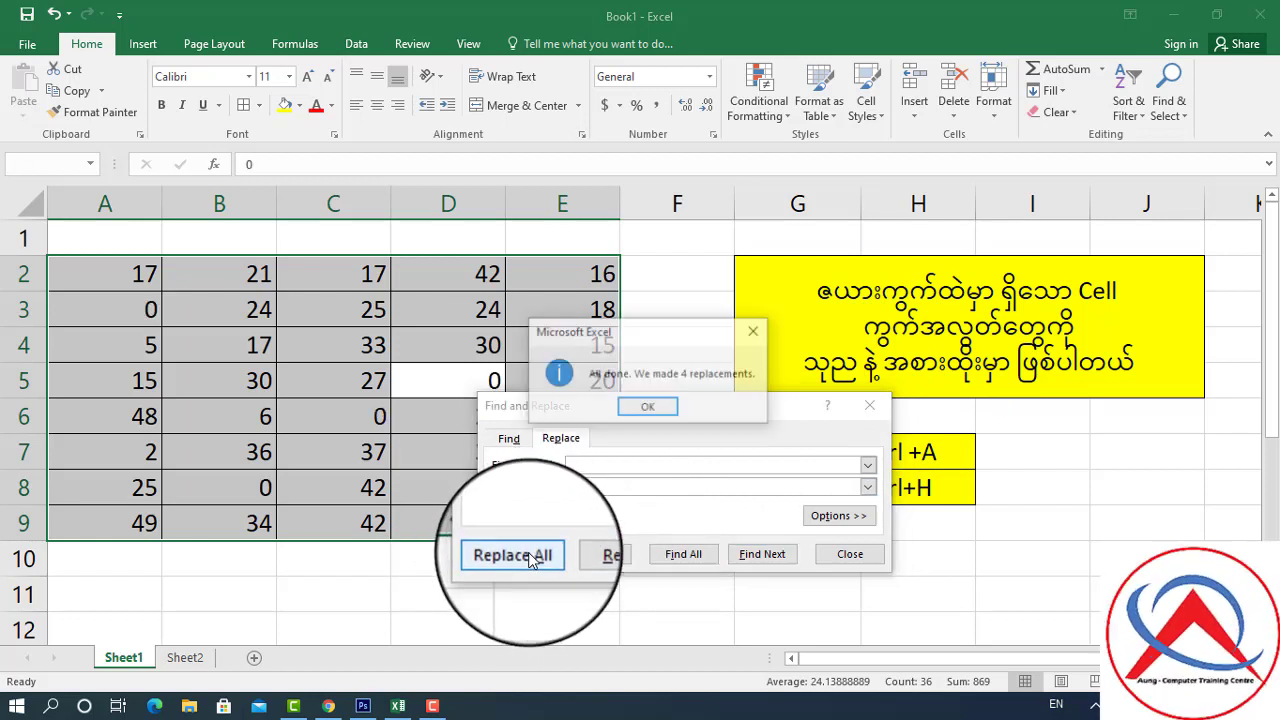
left_click(647, 406)
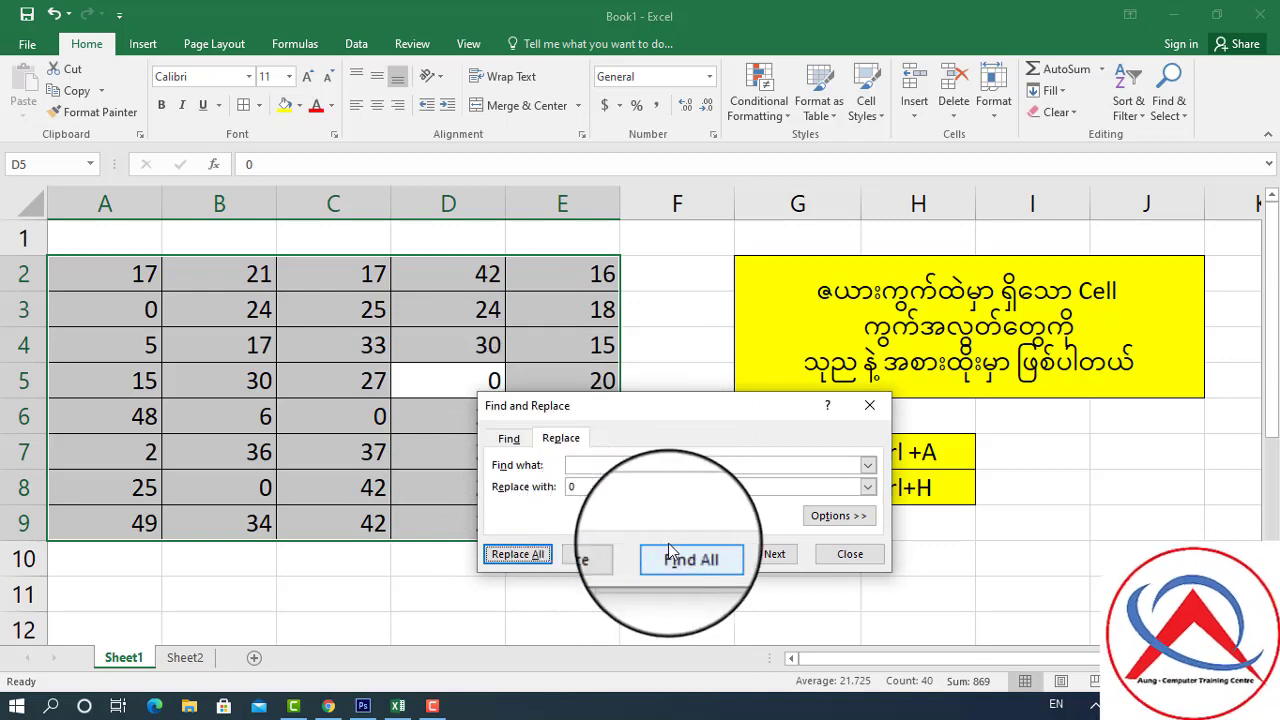
left_click(871, 408)
left_click(443, 405)
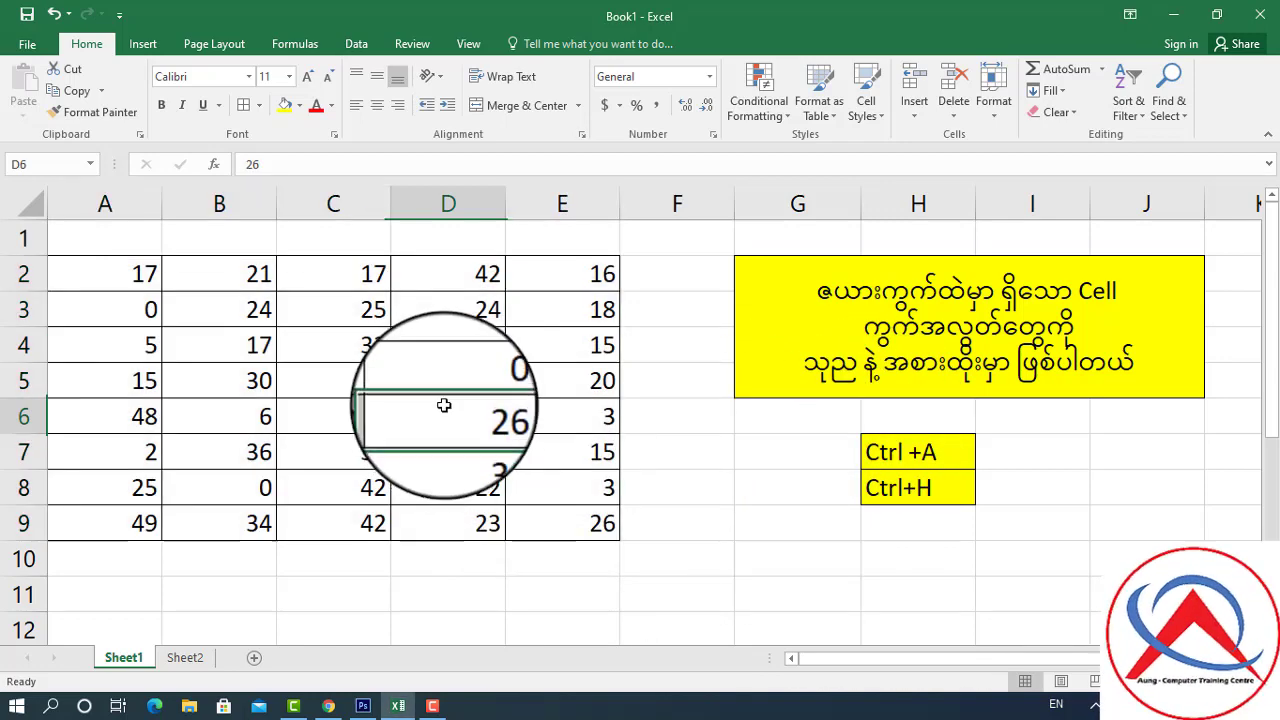
left_click(368, 418)
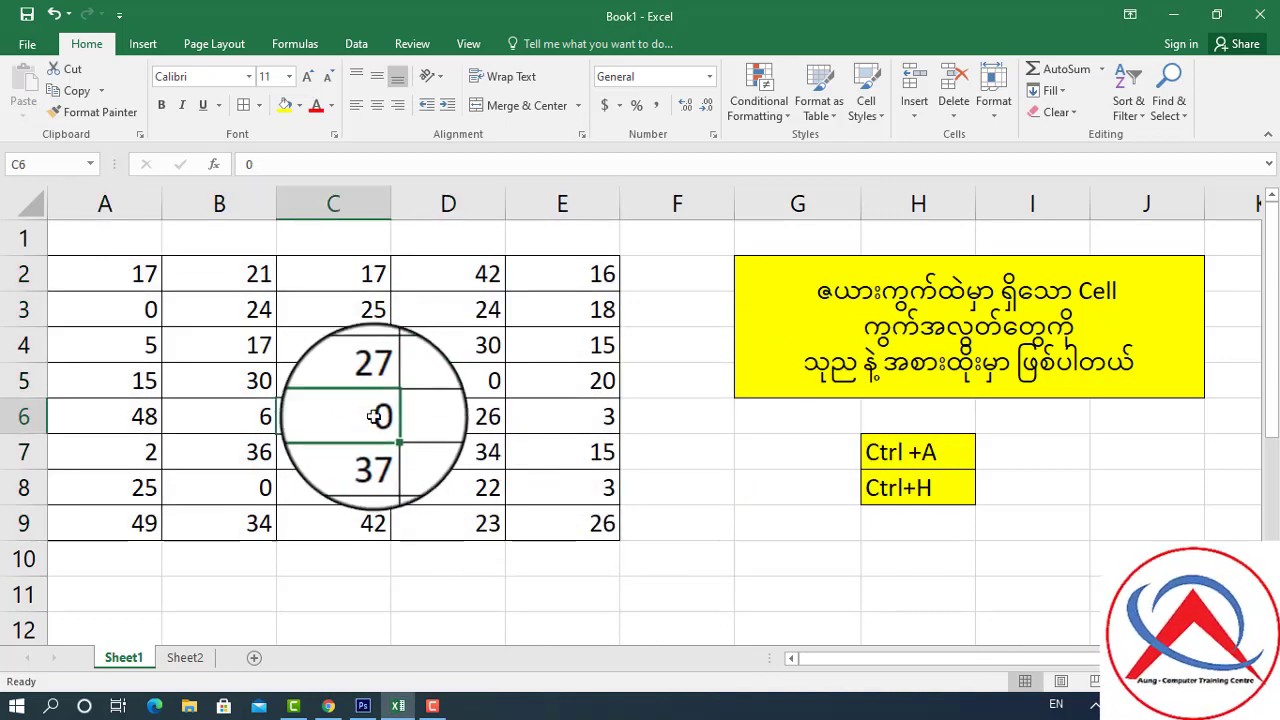
Step: Remove the duplicate city names from the list in column B of Sheet2, treating the data as having no headers
left_click(185, 657)
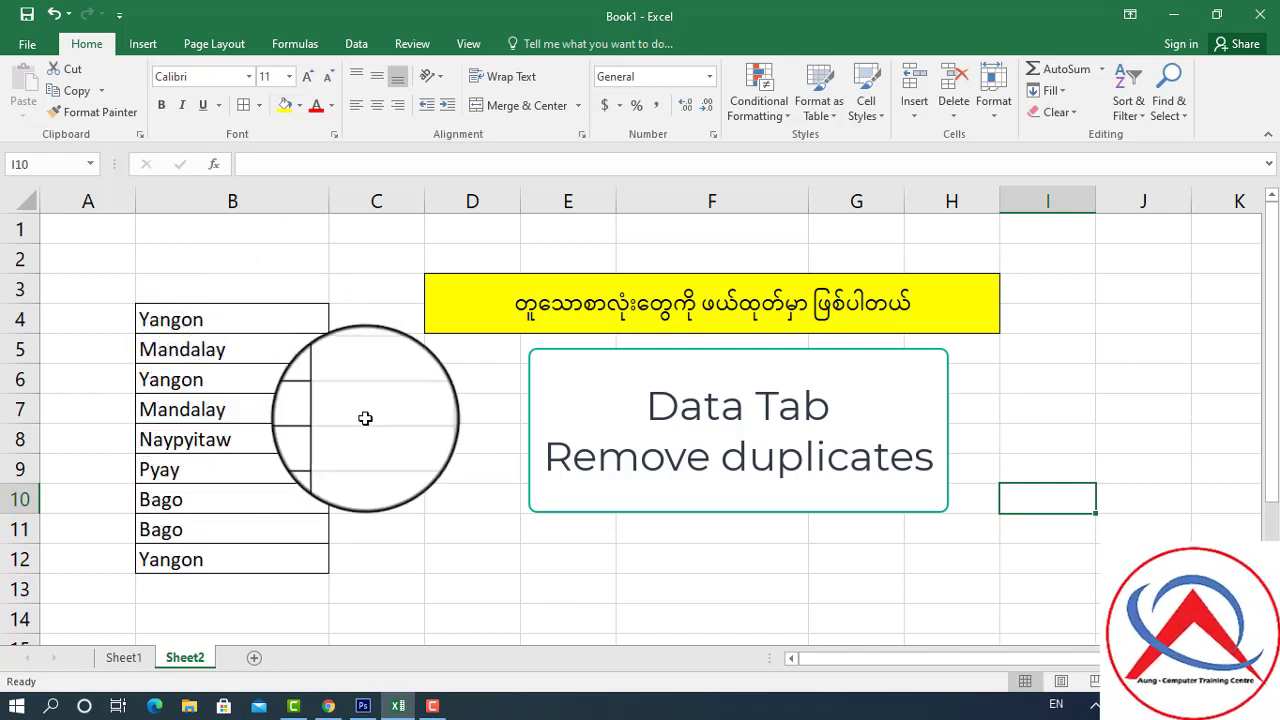
left_click(255, 384)
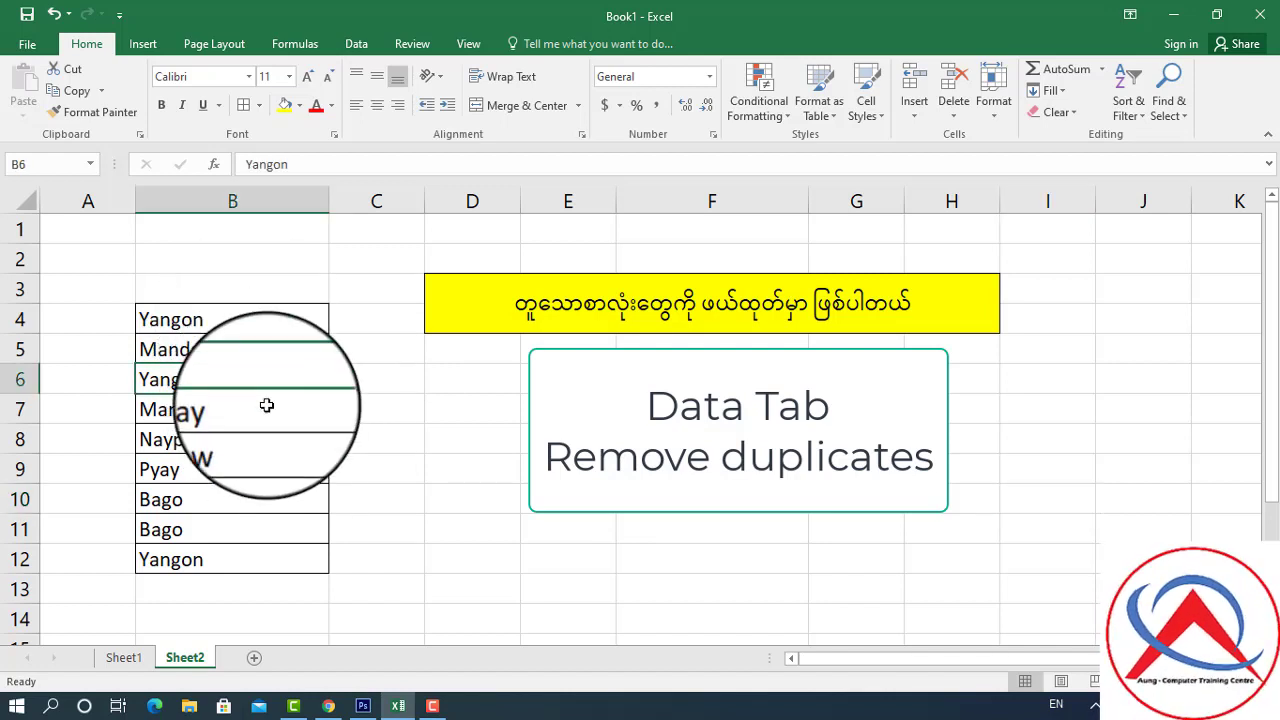
key("ctrl+a")
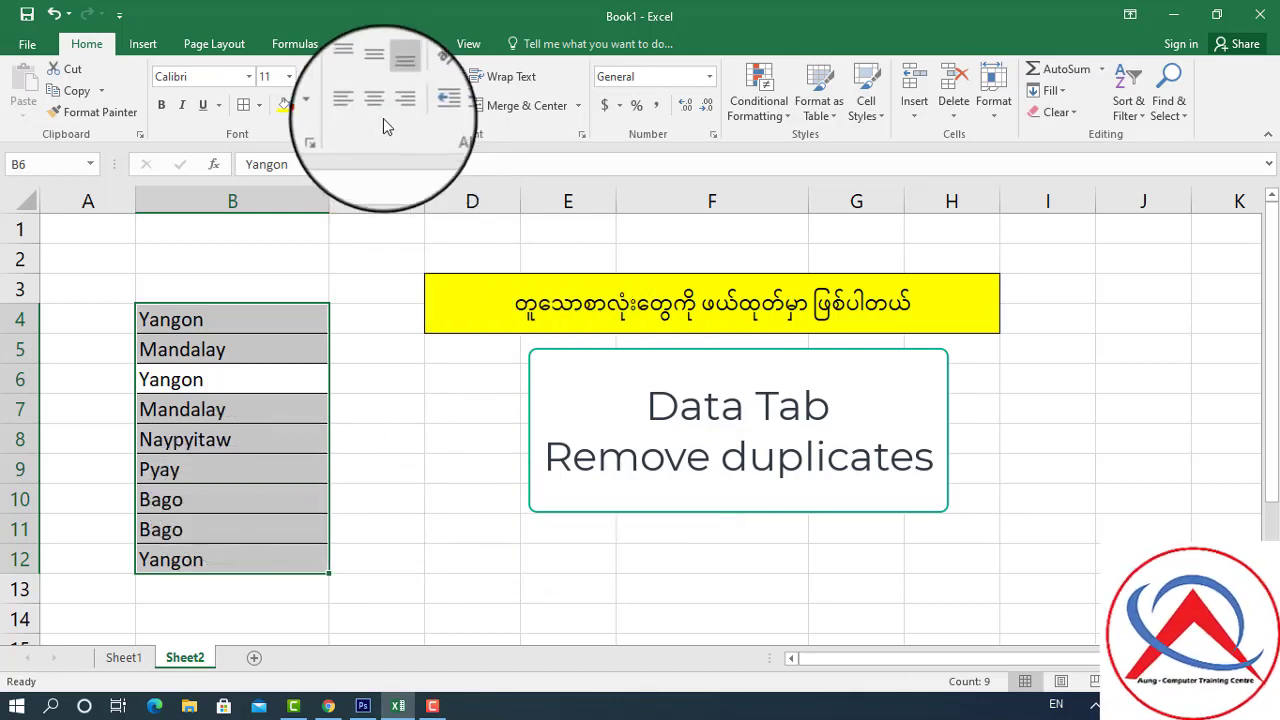
left_click(361, 43)
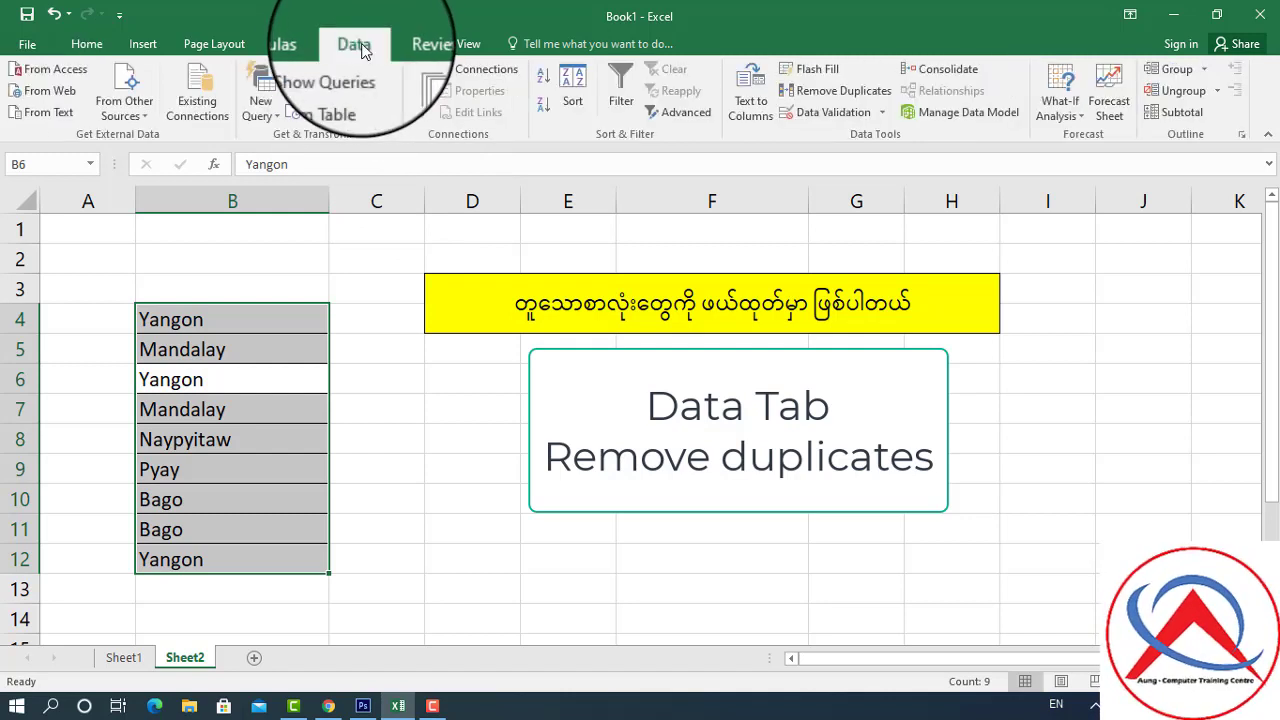
left_click(826, 93)
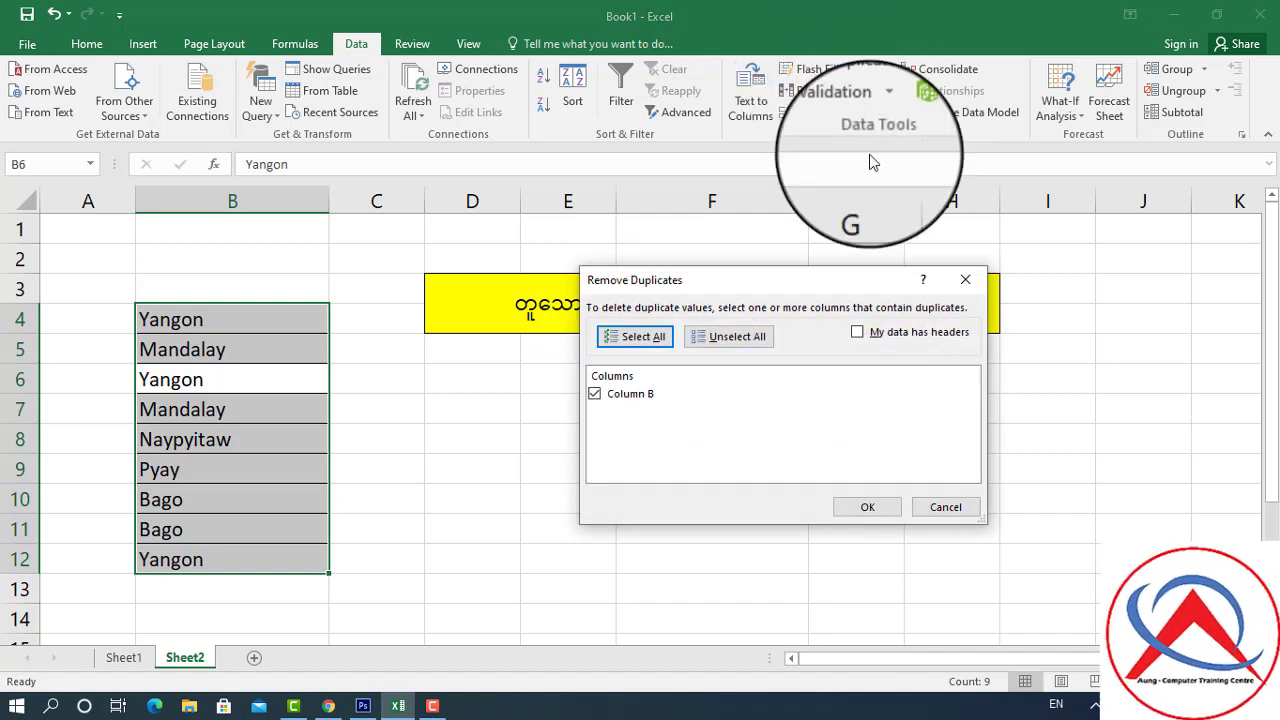
left_click_drag(781, 275, 717, 289)
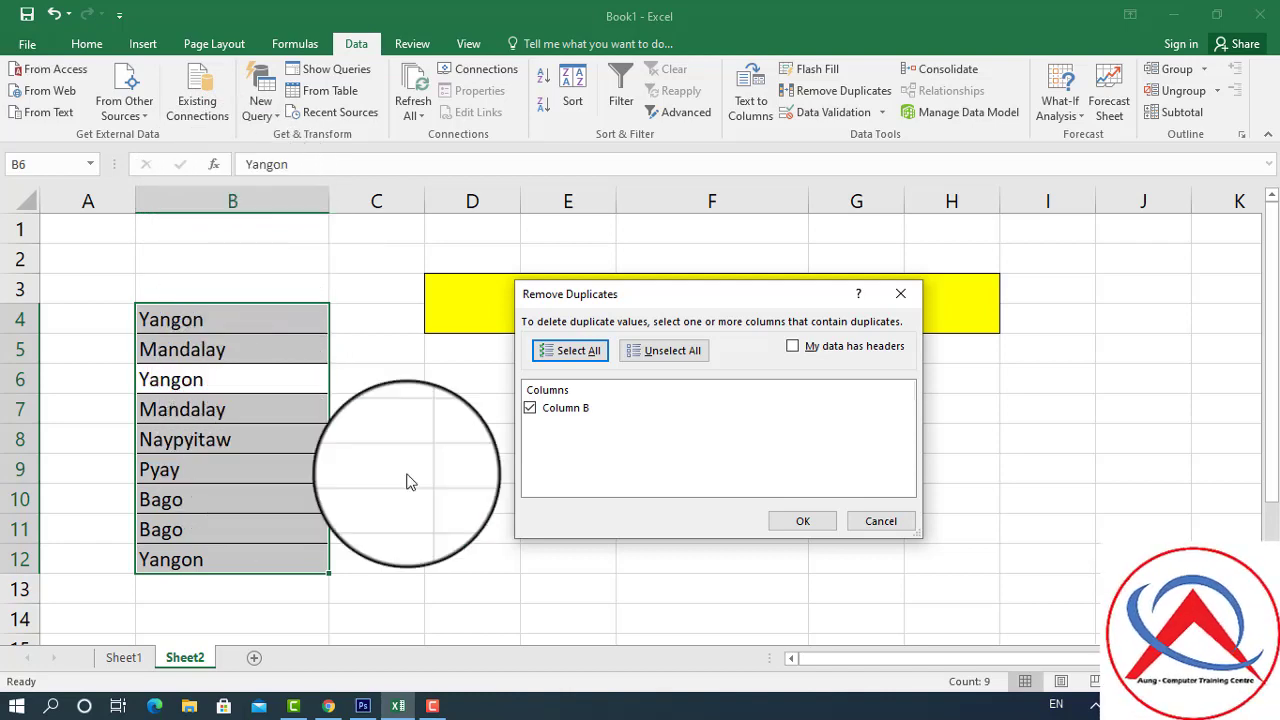
left_click(813, 524)
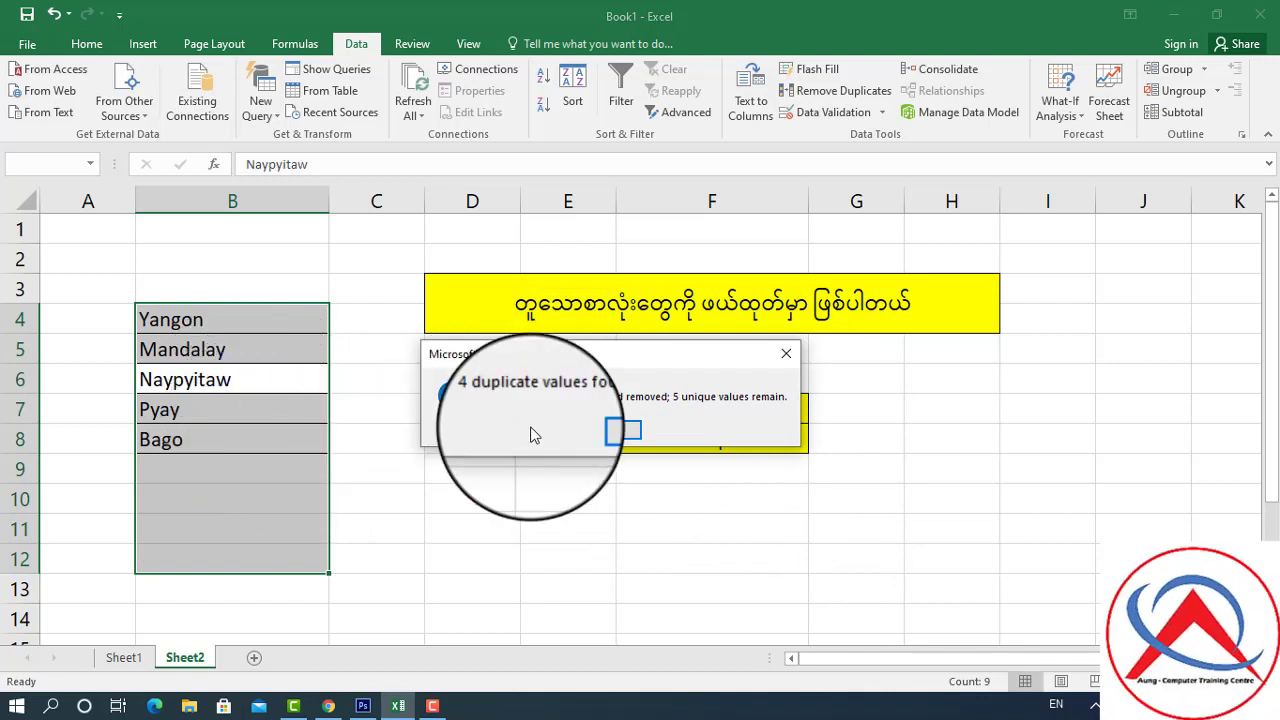
left_click(610, 431)
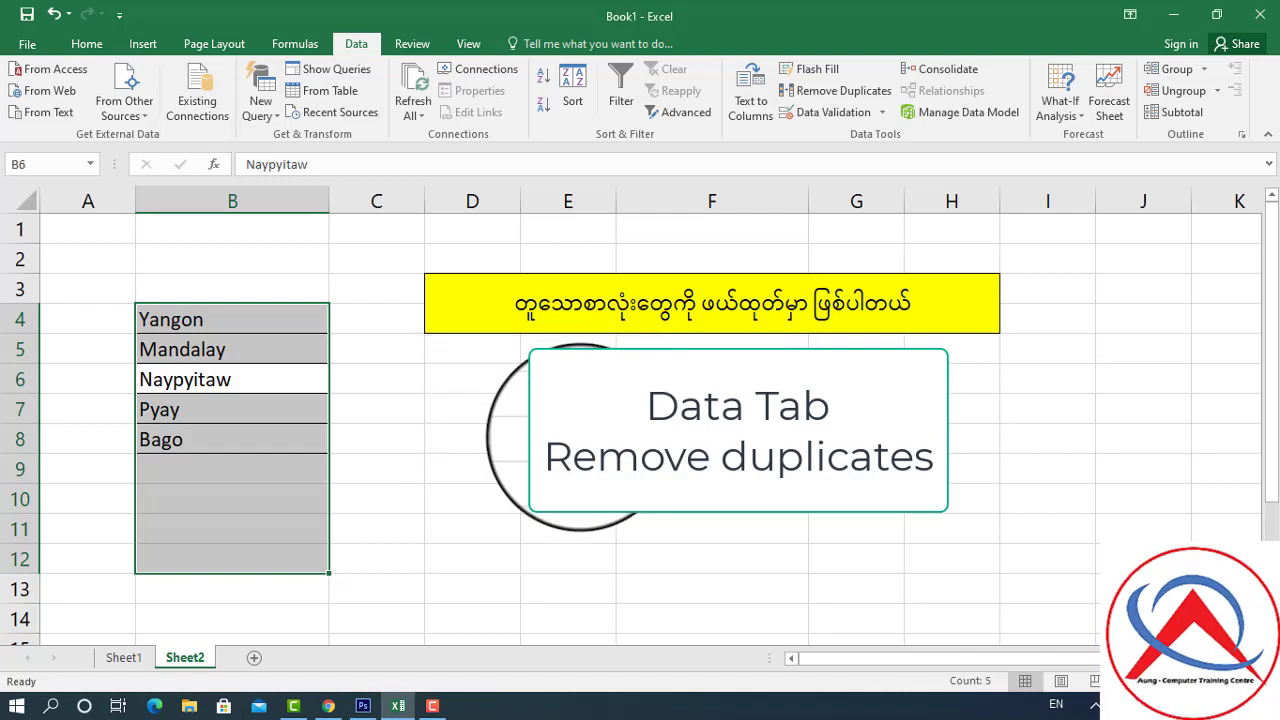
left_click(610, 437)
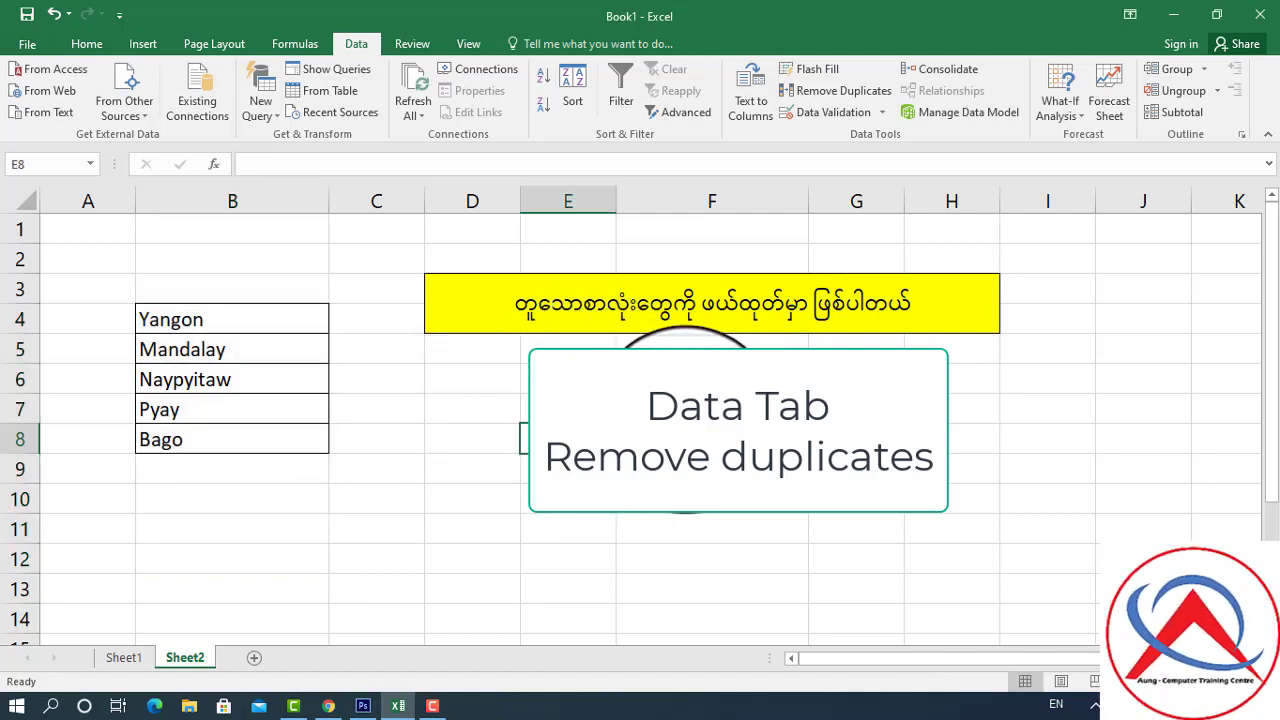
left_click(680, 410)
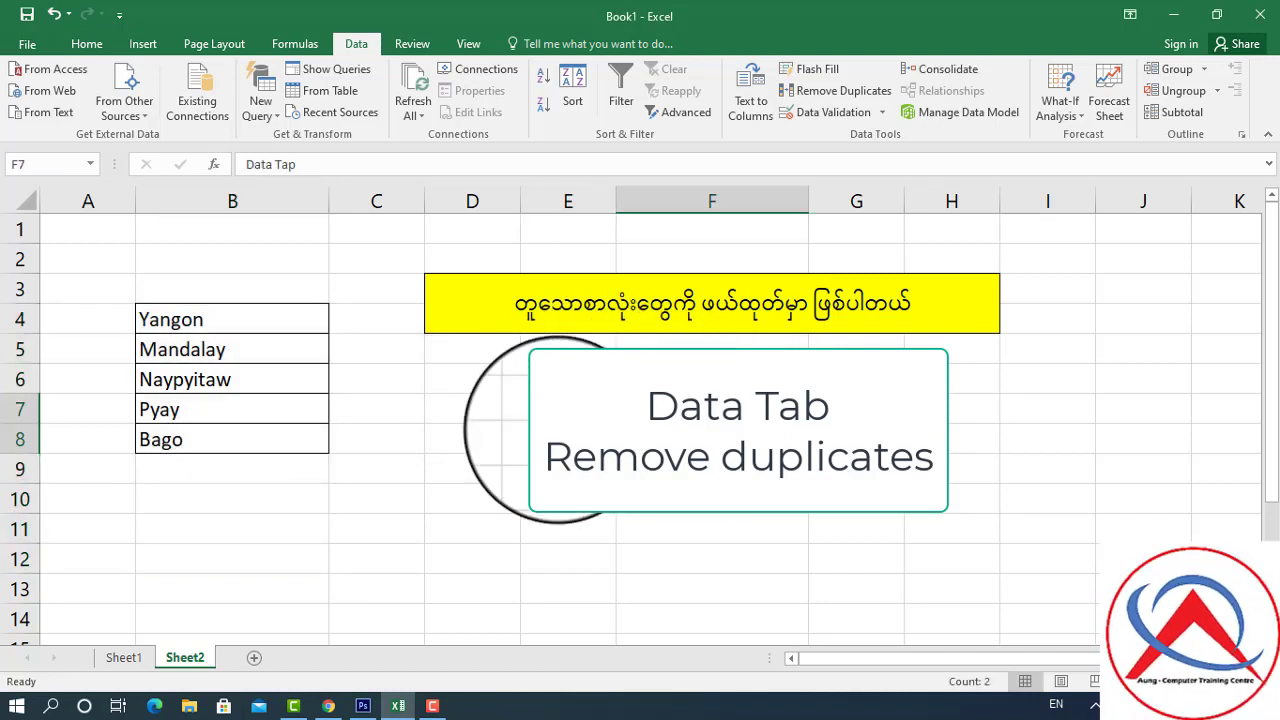
left_click(560, 437)
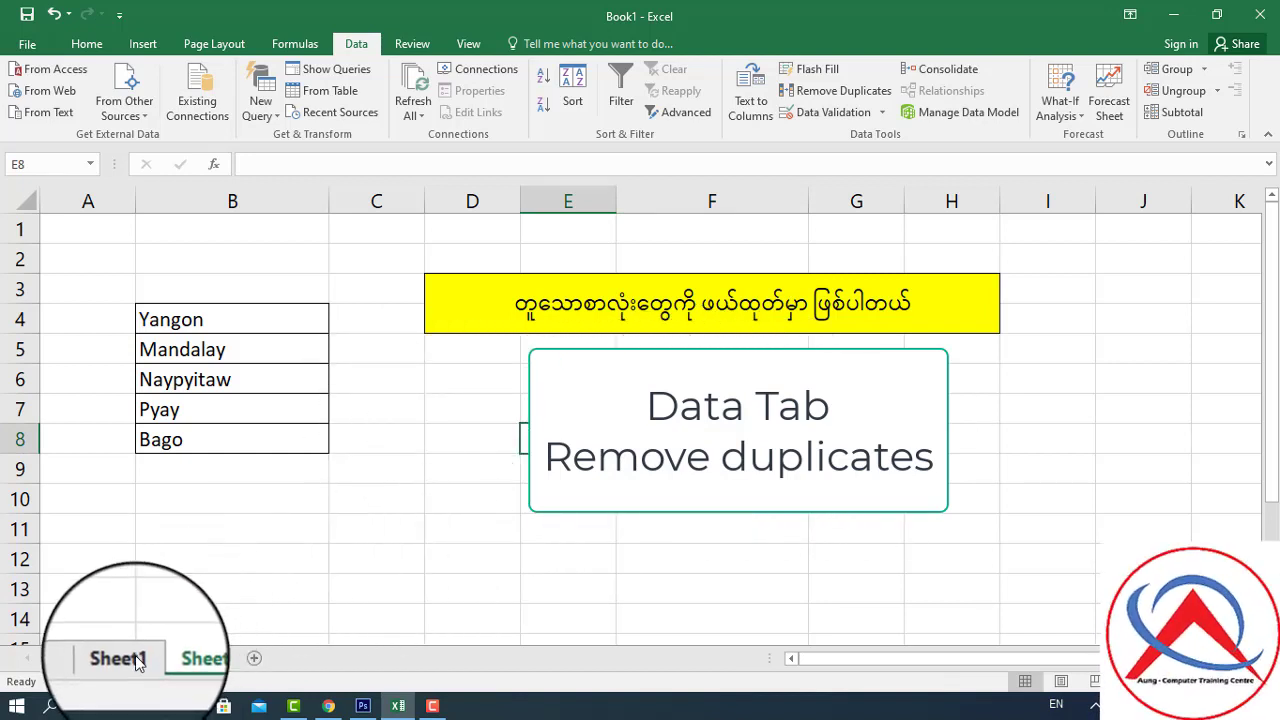
left_click(593, 527)
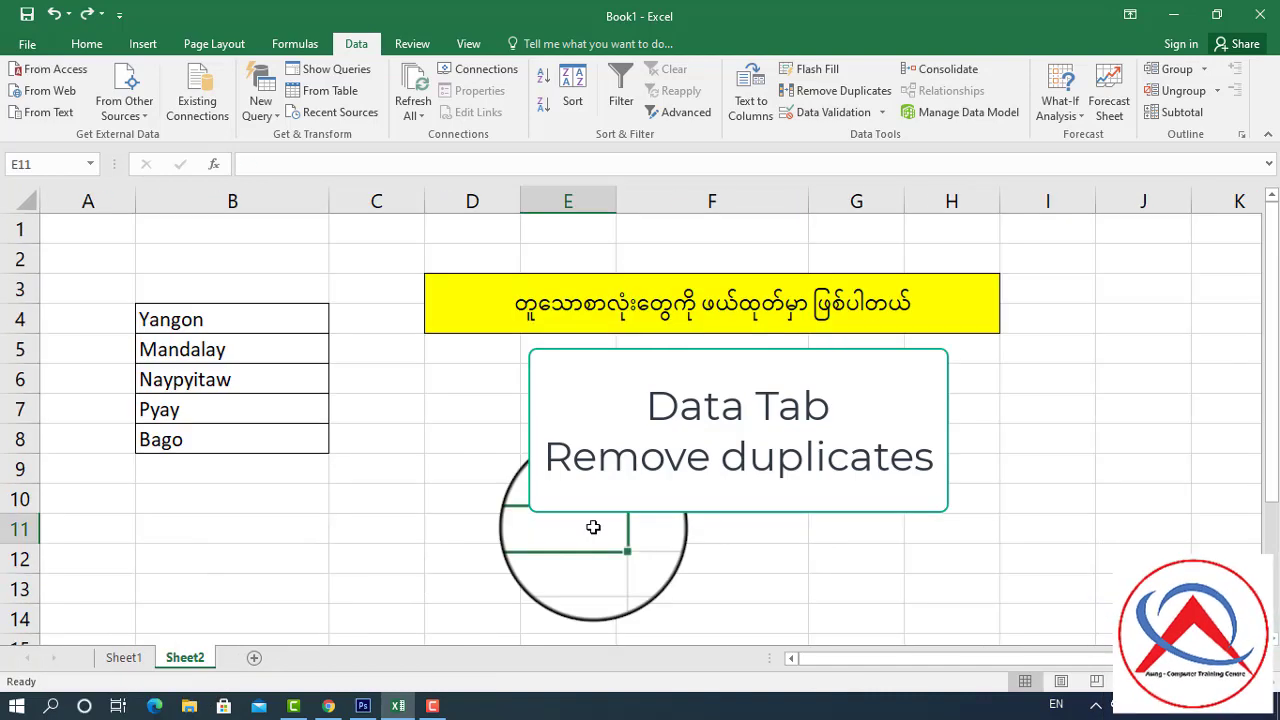
Step: Replace every 17 in the number table on Sheet1 with "aung" and close Find and Replace
left_click(124, 657)
left_click(740, 492)
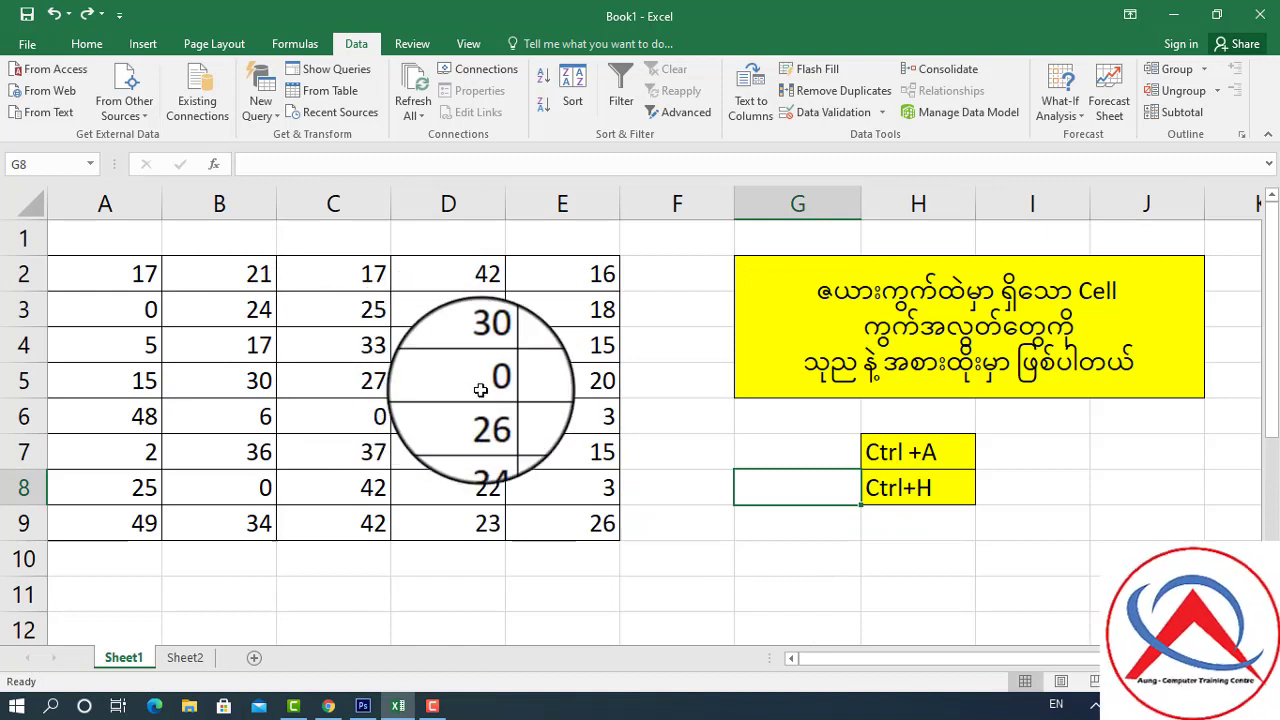
left_click(431, 378)
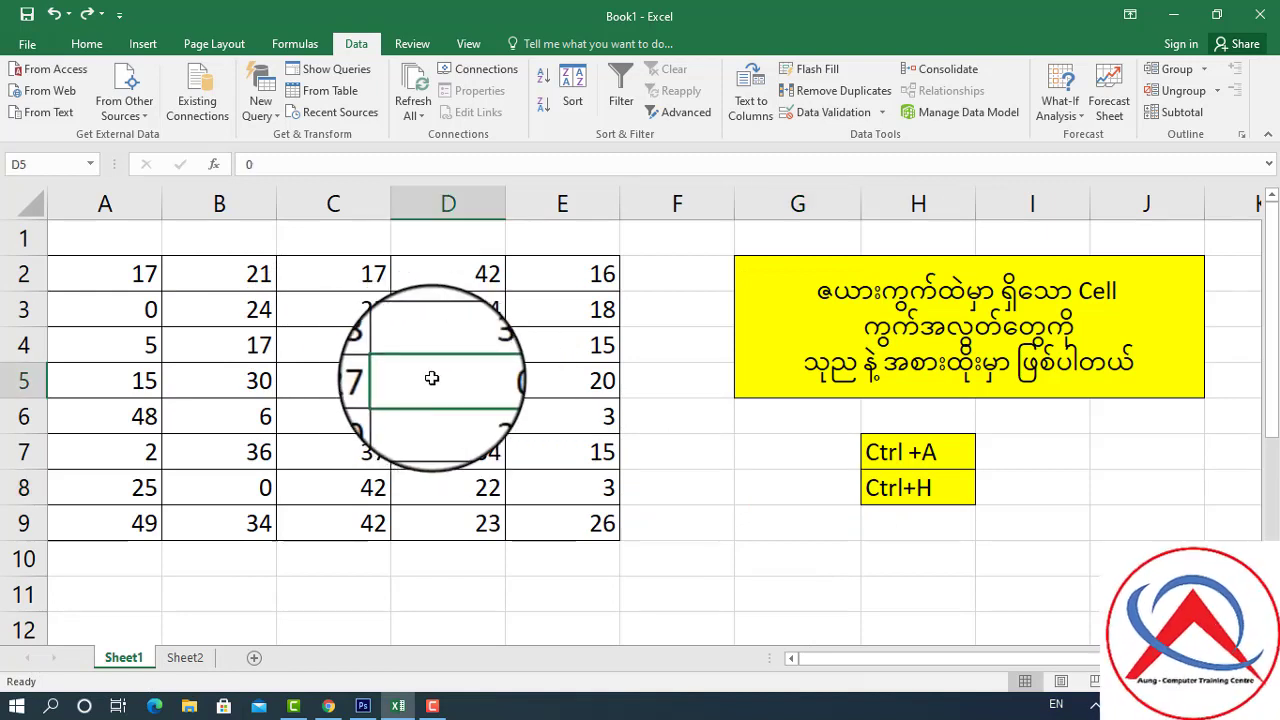
key("ctrl+a")
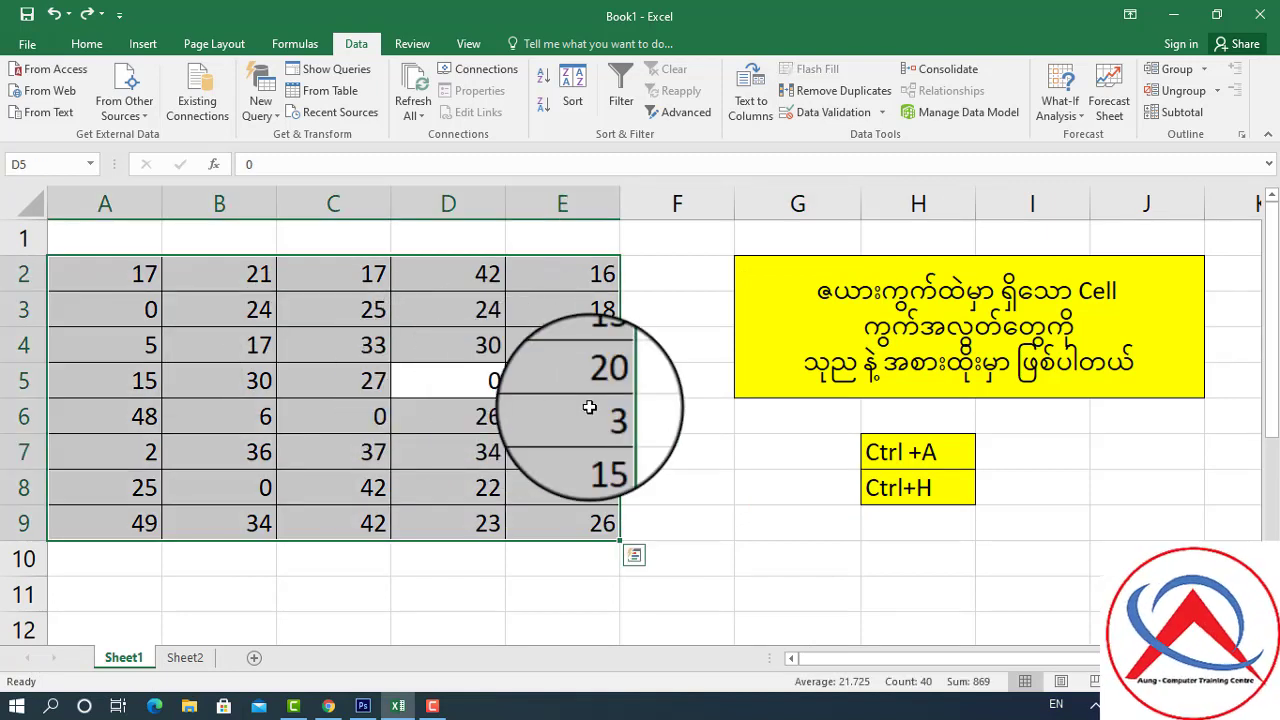
key("ctrl+h")
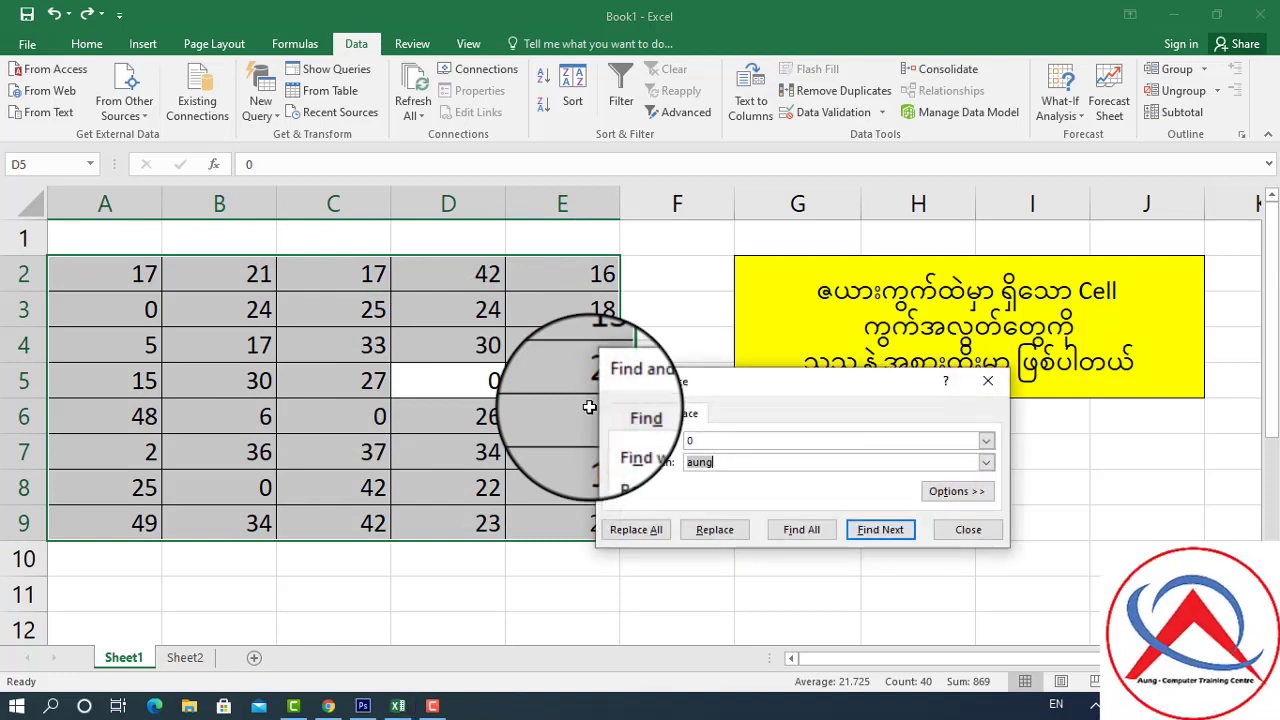
left_click_drag(780, 300, 810, 302)
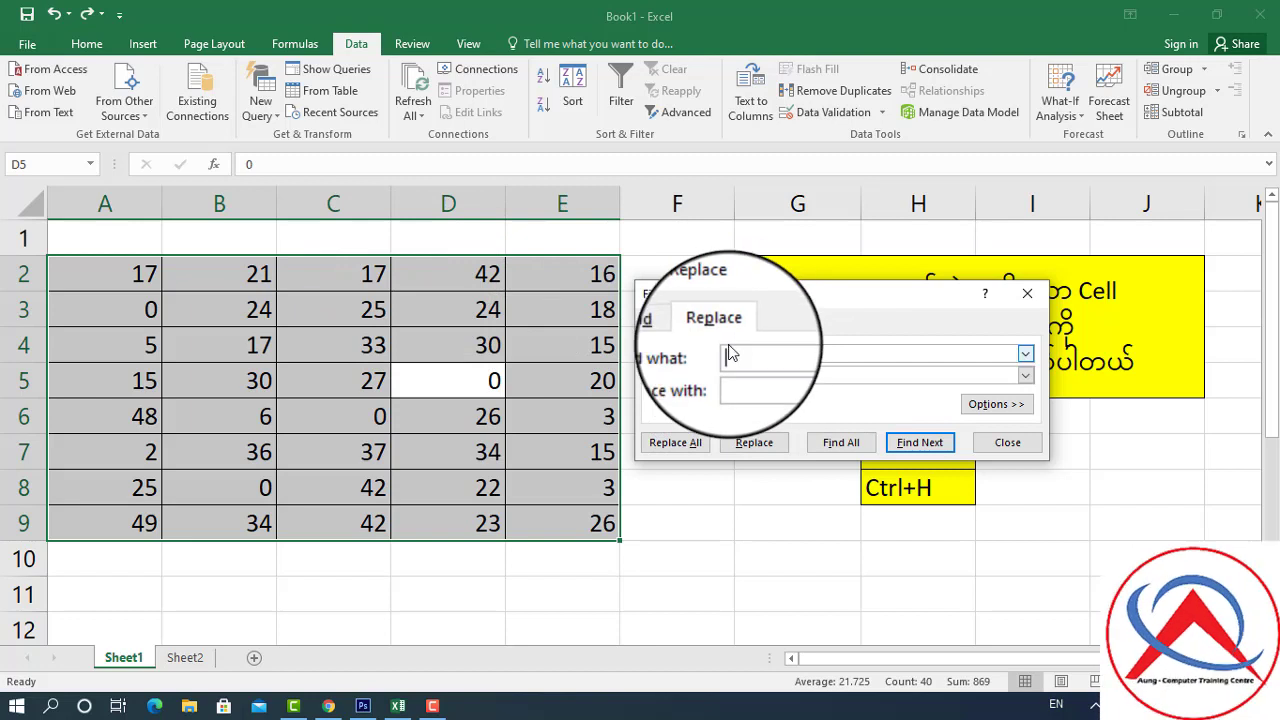
type("1")
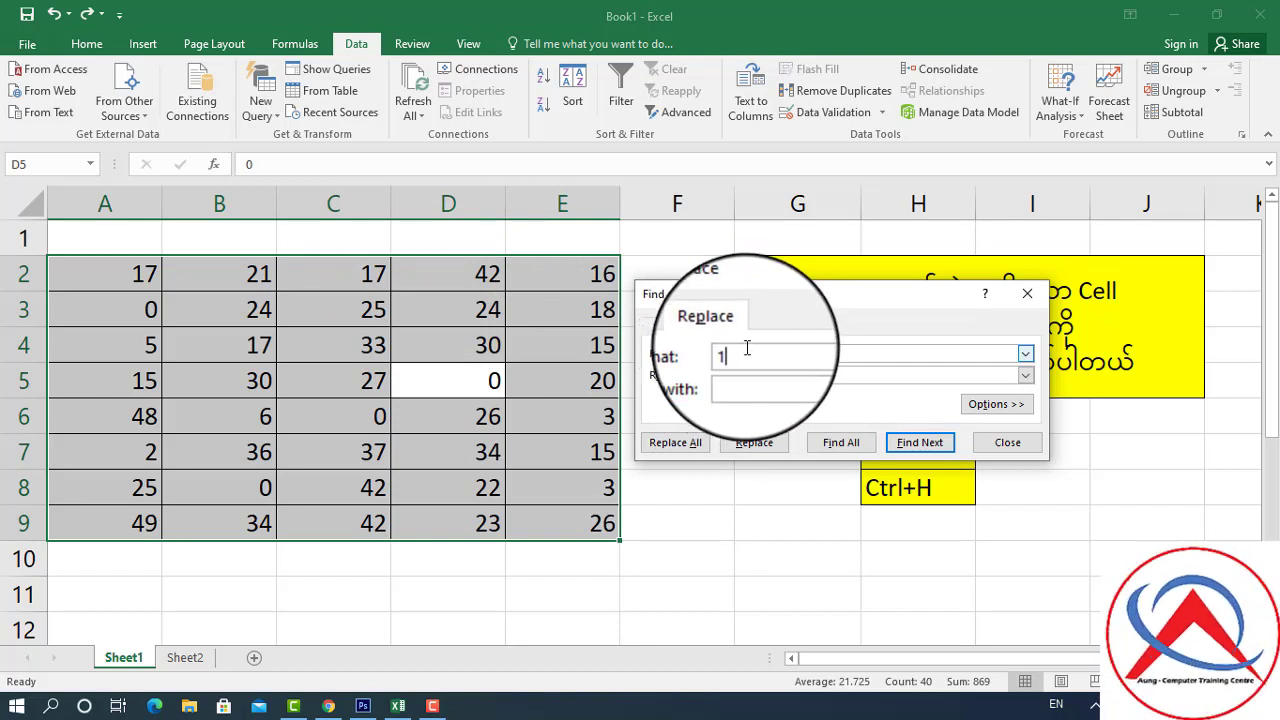
type("7")
left_click(810, 375)
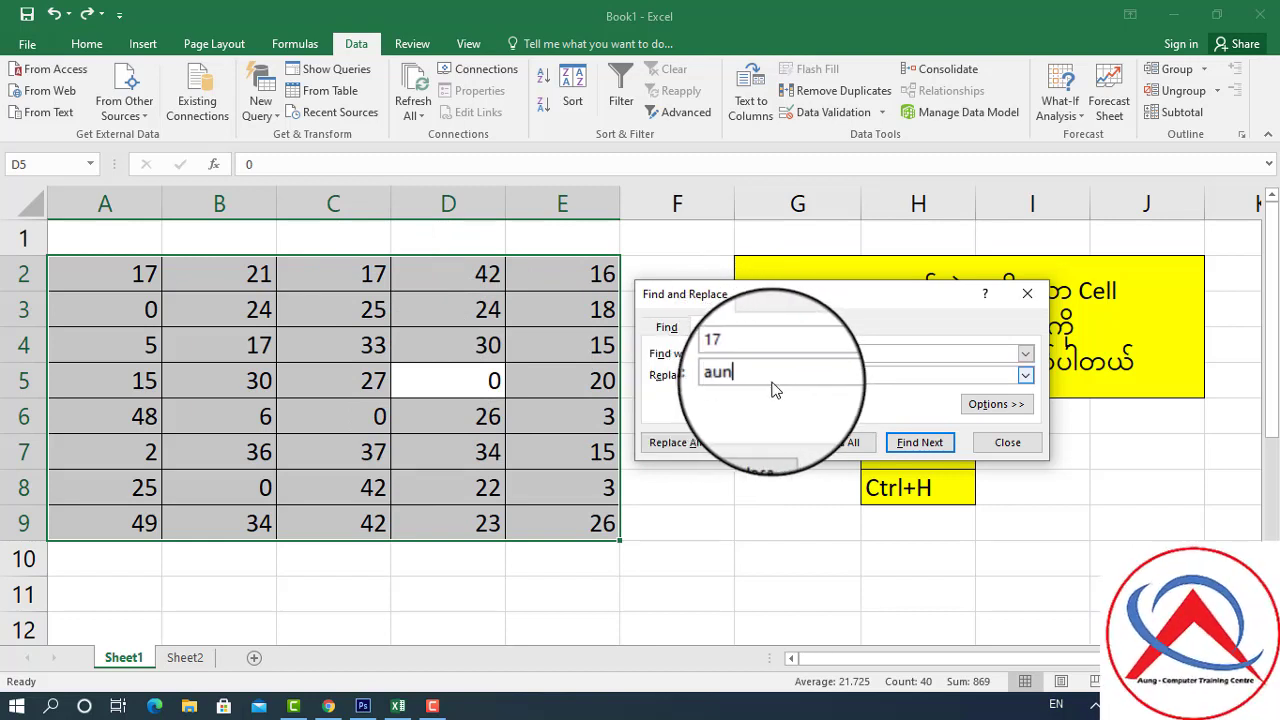
left_click(672, 450)
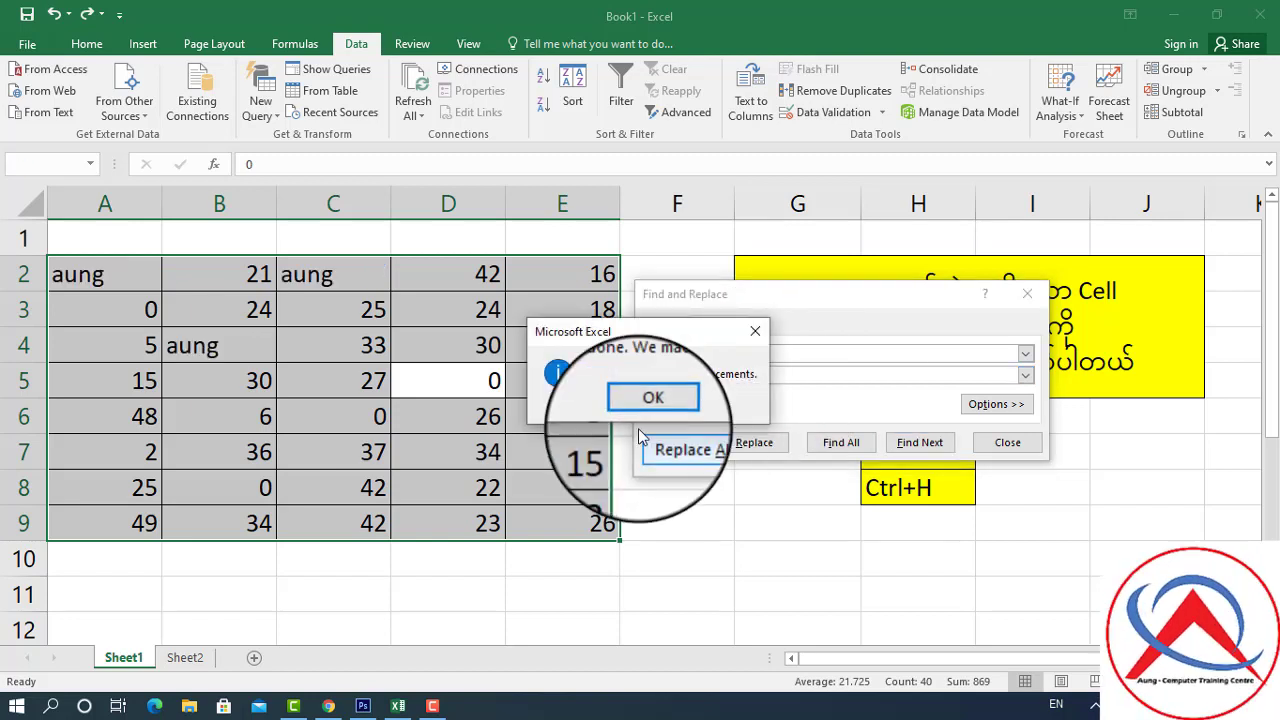
left_click(640, 410)
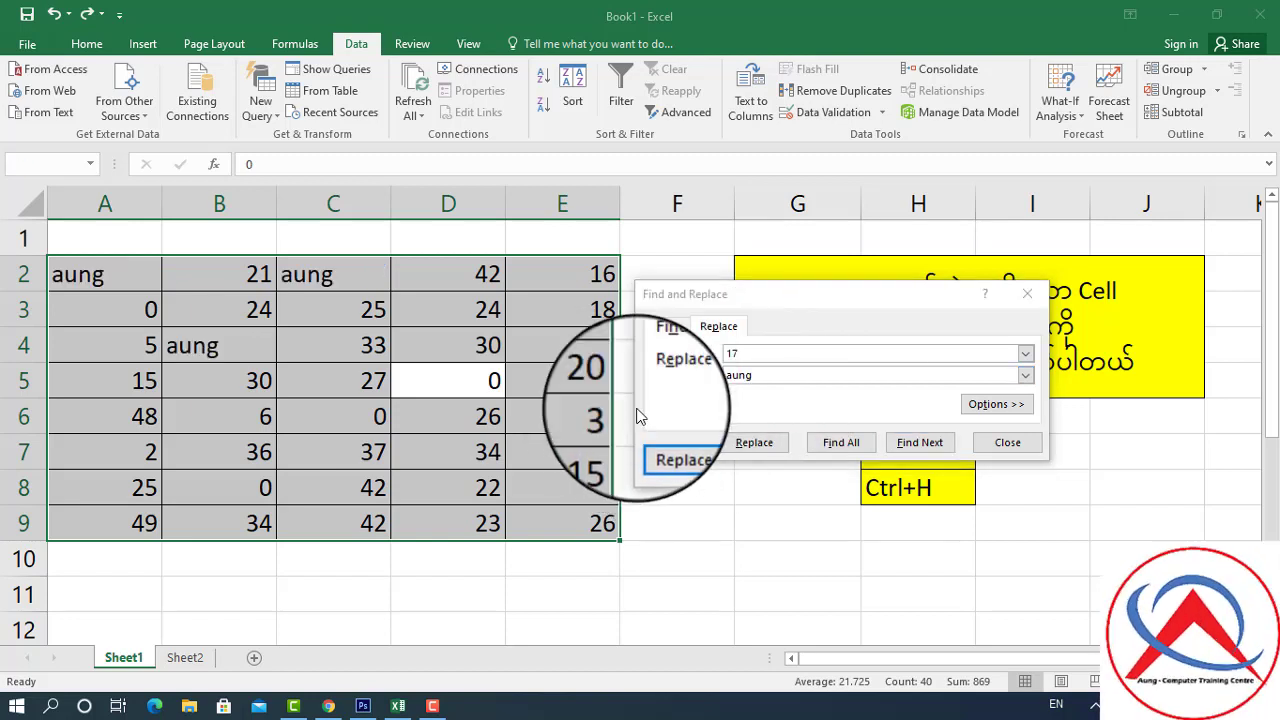
left_click(1027, 295)
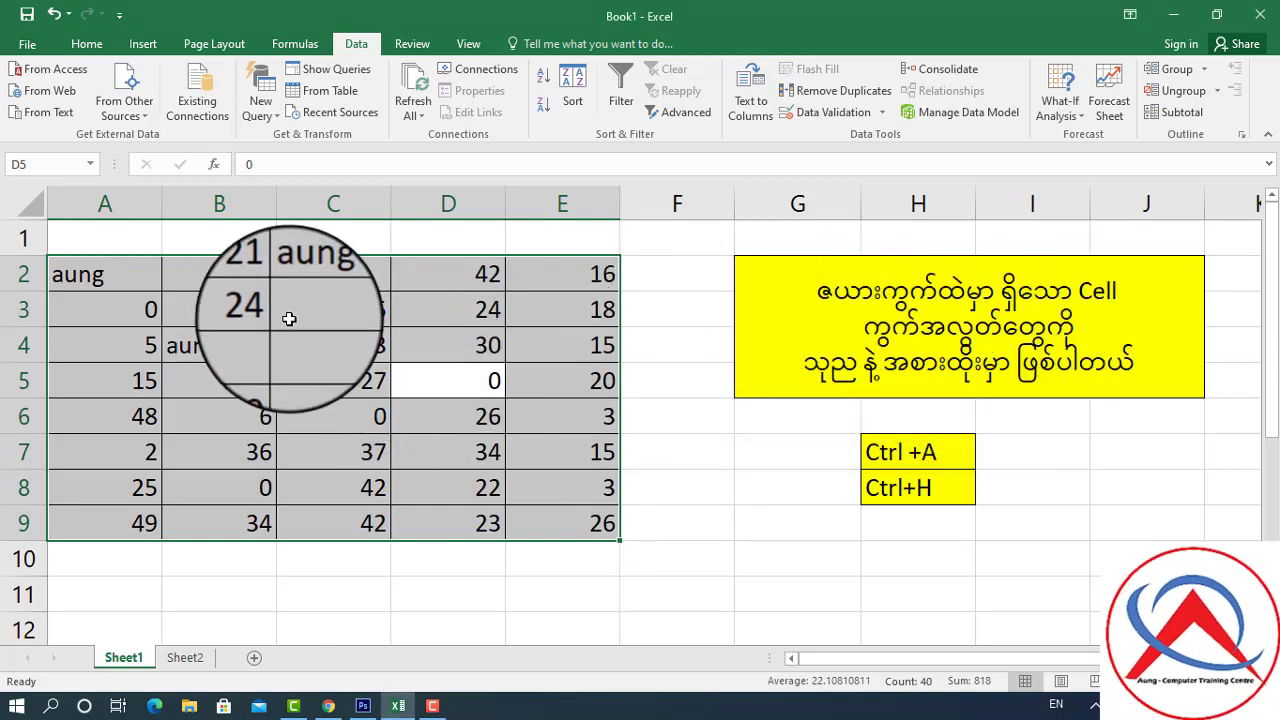
left_click(261, 311)
left_click(118, 280)
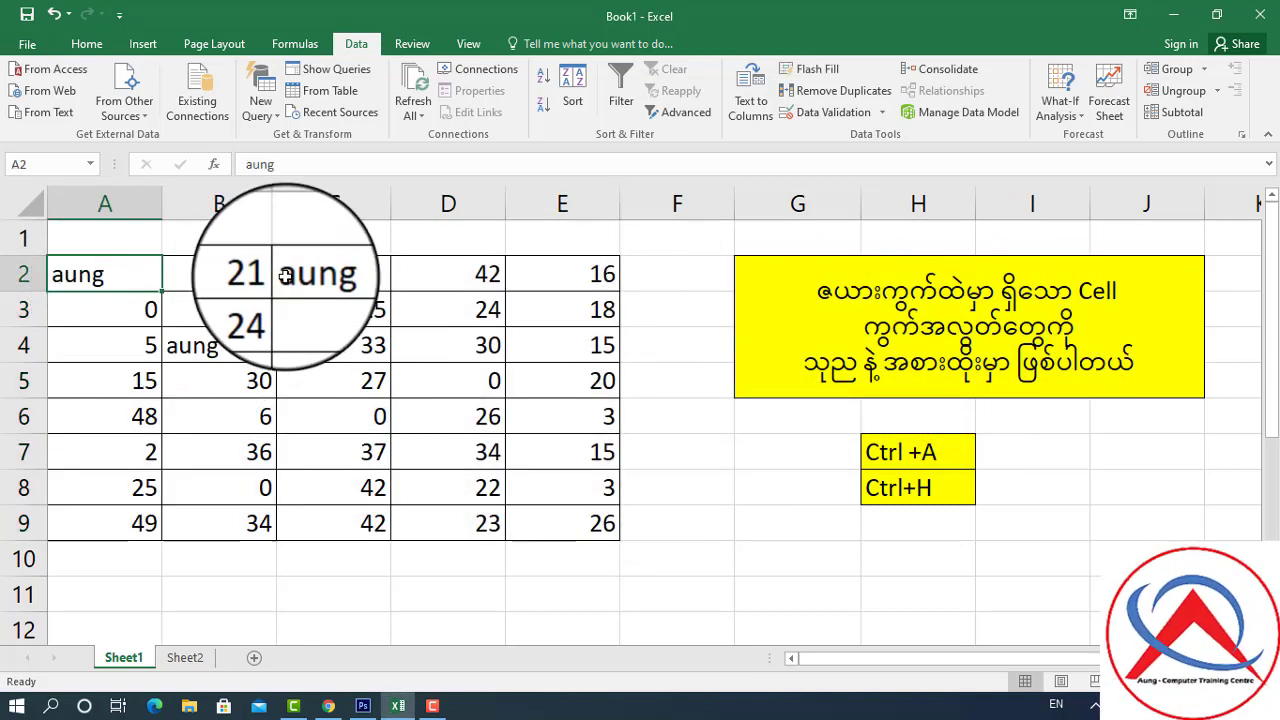
left_click(294, 275)
left_click(255, 345)
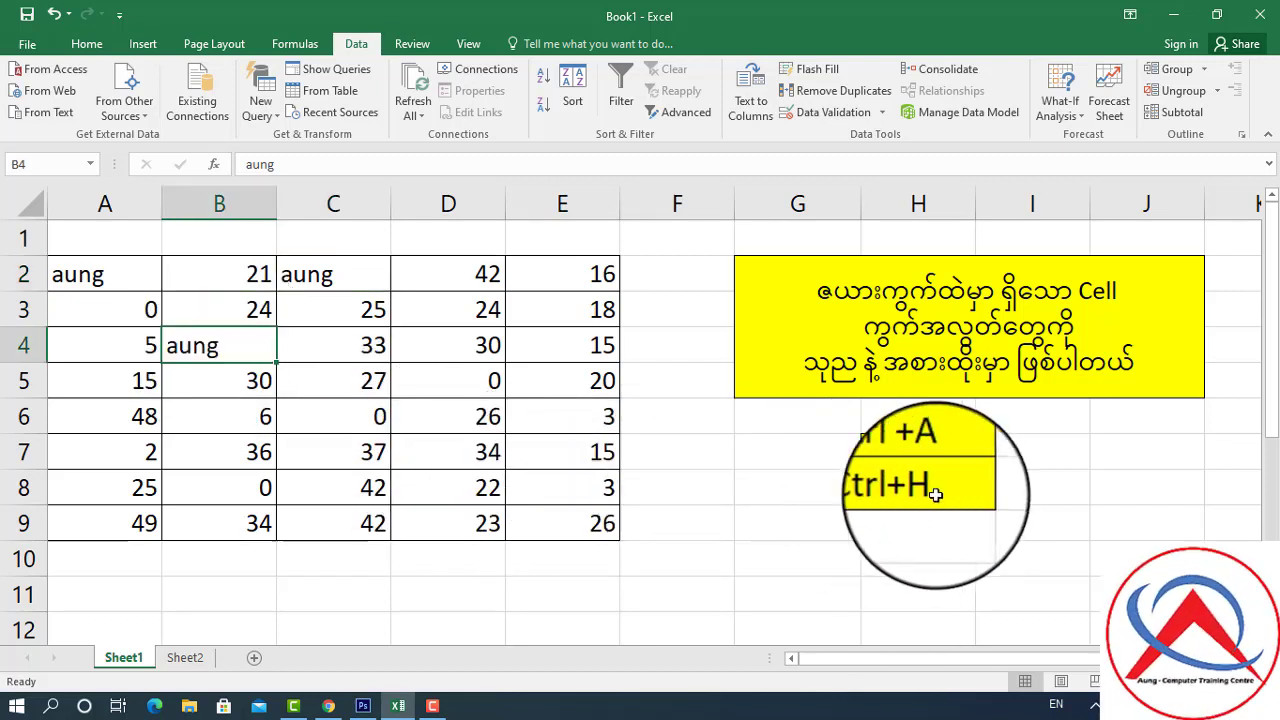
left_click(674, 457)
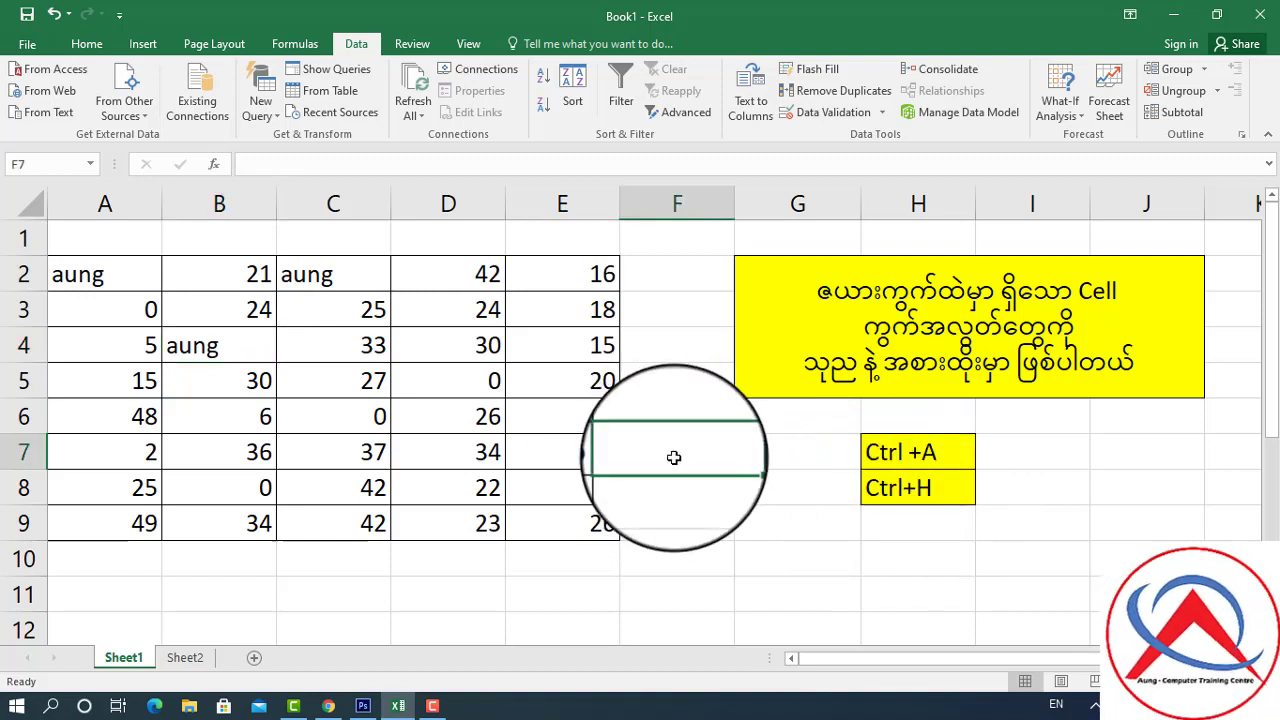